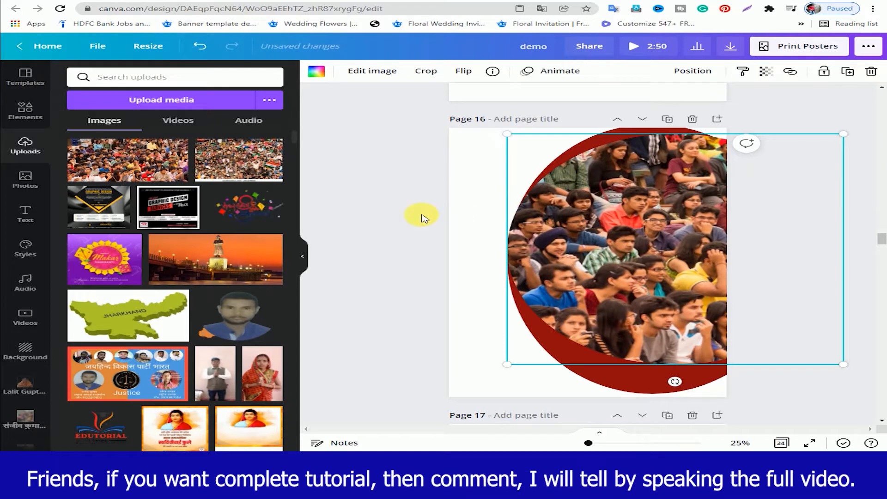
Overlay an empty duplicate of the elliptical photo frame exactly on top of the crowd-filled frame on page 16
{"action": "key", "text": "ctrl+z"}
{"action": "right_click", "coordinate": [604, 194]}
{"action": "left_click", "coordinate": [650, 208]}
{"action": "left_click_drag", "start_coordinate": [125, 161], "coordinate": [638, 207]}
{"action": "key", "text": "ctrl+z"}
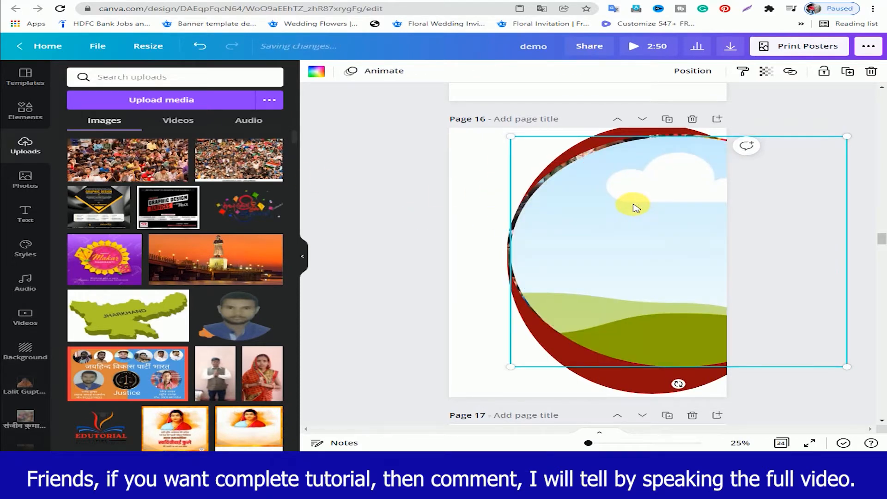
{"action": "key", "text": "ctrl+z"}
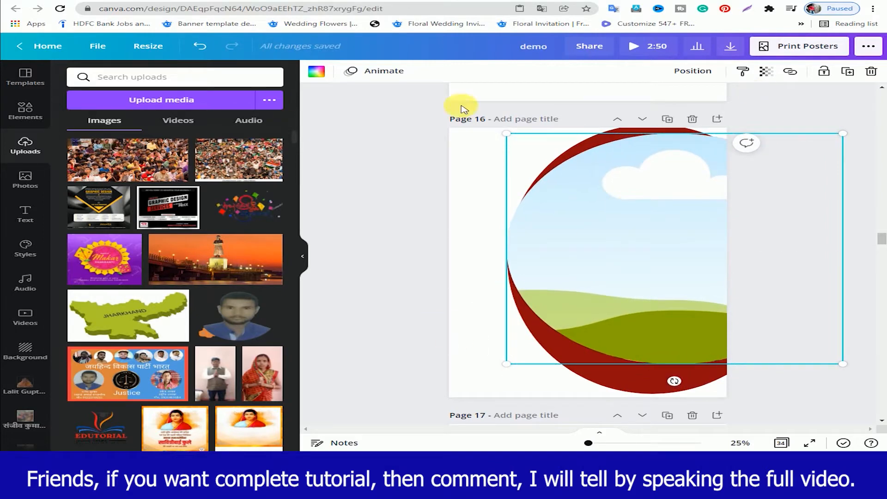
Fill the empty overlay frame with amber and set its transparency to 88 over the crowd photo
{"action": "left_click", "coordinate": [317, 70]}
{"action": "left_click_drag", "start_coordinate": [119, 275], "coordinate": [594, 313]}
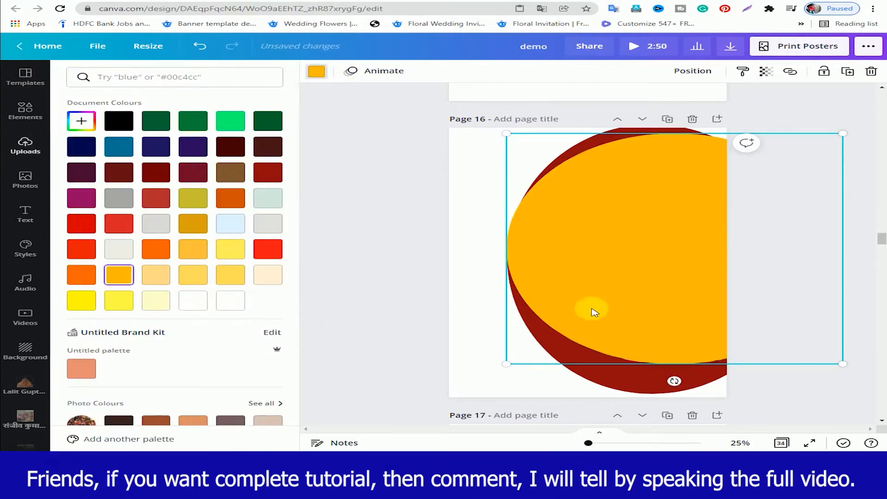
{"action": "left_click", "coordinate": [767, 72]}
{"action": "left_click_drag", "start_coordinate": [726, 106], "coordinate": [716, 110]}
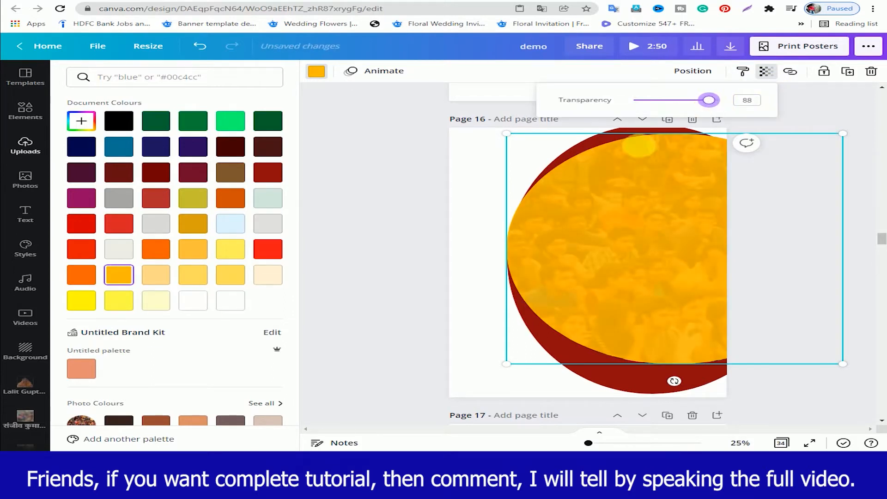
{"action": "left_click", "coordinate": [113, 306]}
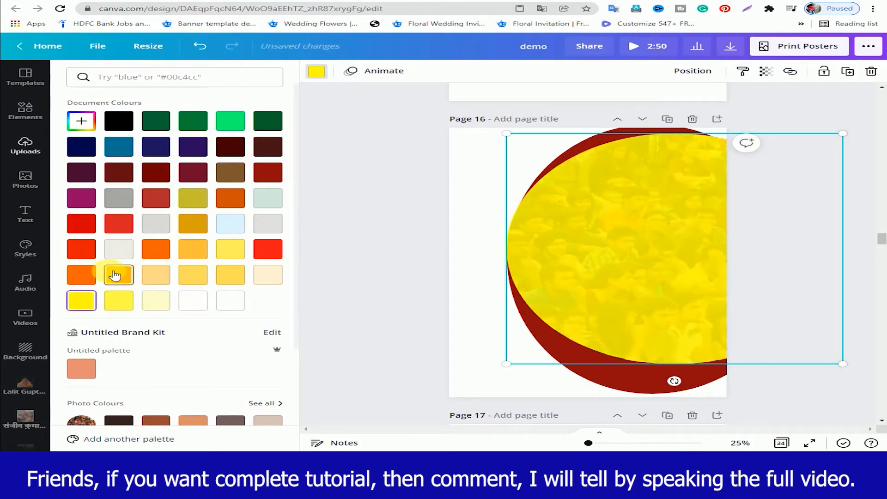
{"action": "left_click", "coordinate": [119, 274]}
{"action": "left_click", "coordinate": [767, 71]}
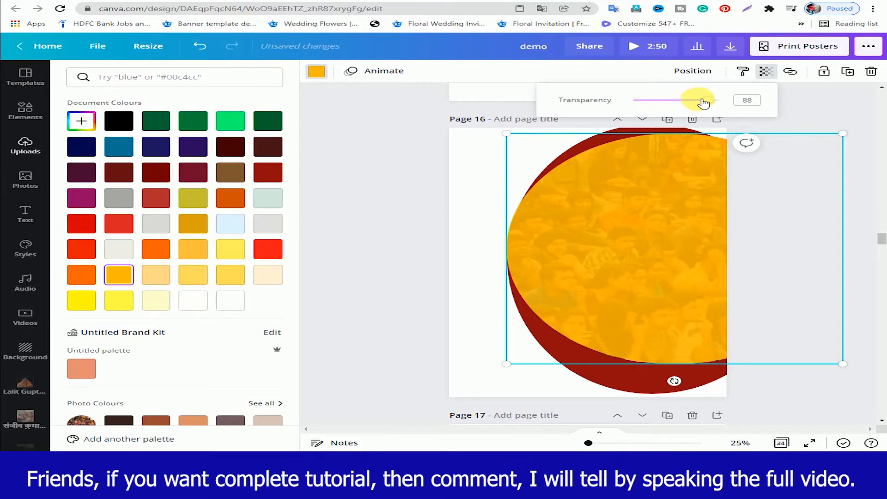
{"action": "left_click", "coordinate": [810, 105]}
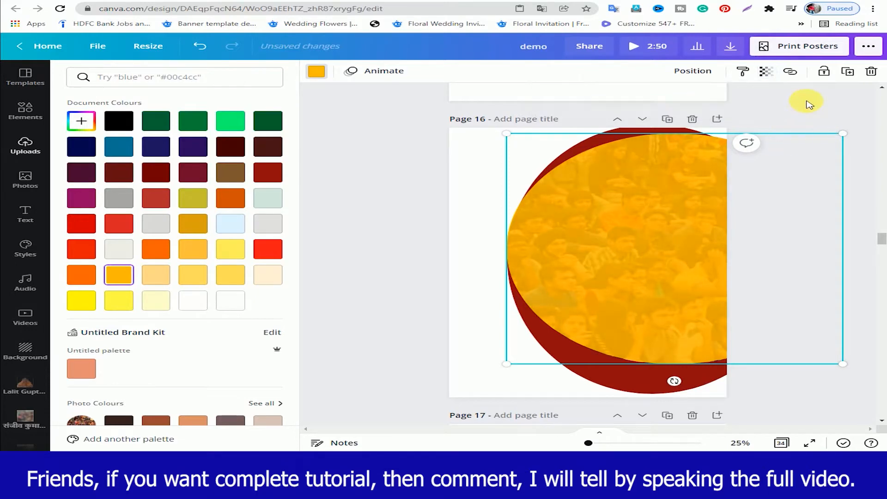
Add a square, colour it dark maroon and stretch it into a slim full-width bar along page 16's bottom edge
{"action": "left_click", "coordinate": [25, 146]}
{"action": "left_click", "coordinate": [25, 111]}
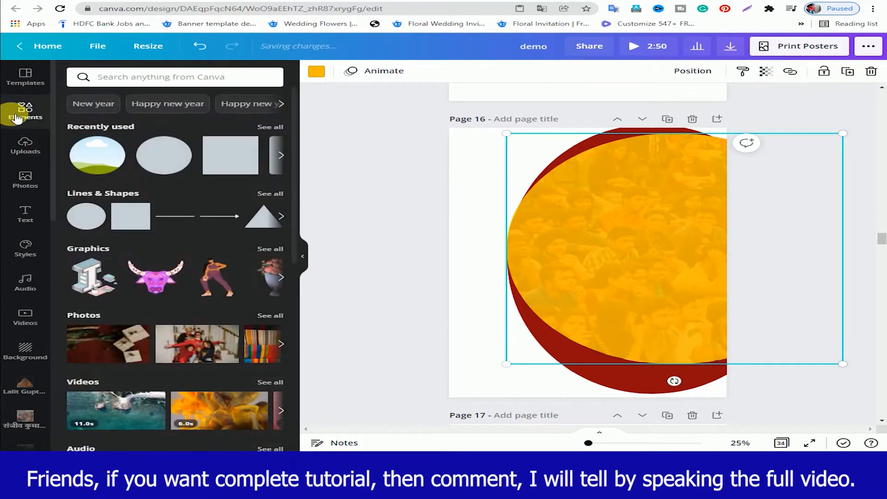
{"action": "left_click", "coordinate": [216, 150]}
{"action": "left_click_drag", "start_coordinate": [554, 295], "coordinate": [497, 277]}
{"action": "left_click_drag", "start_coordinate": [509, 198], "coordinate": [511, 270]}
{"action": "left_click_drag", "start_coordinate": [602, 285], "coordinate": [733, 289]}
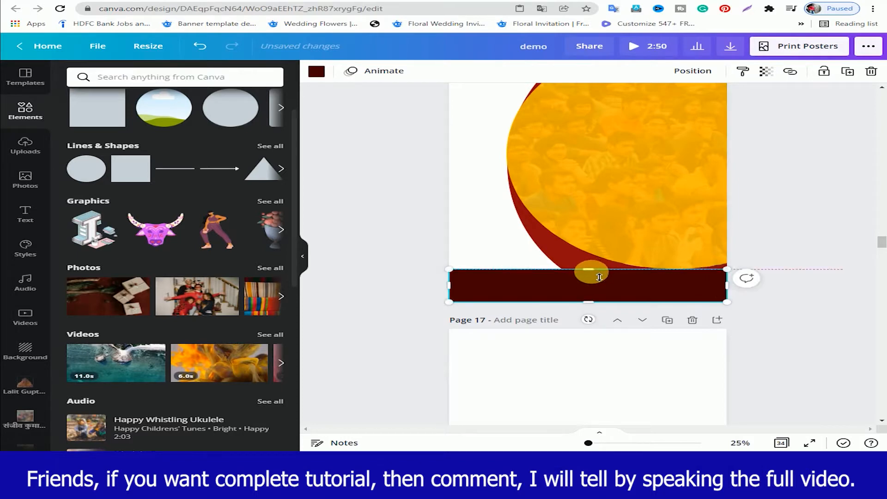
{"action": "left_click_drag", "start_coordinate": [600, 277], "coordinate": [592, 279]}
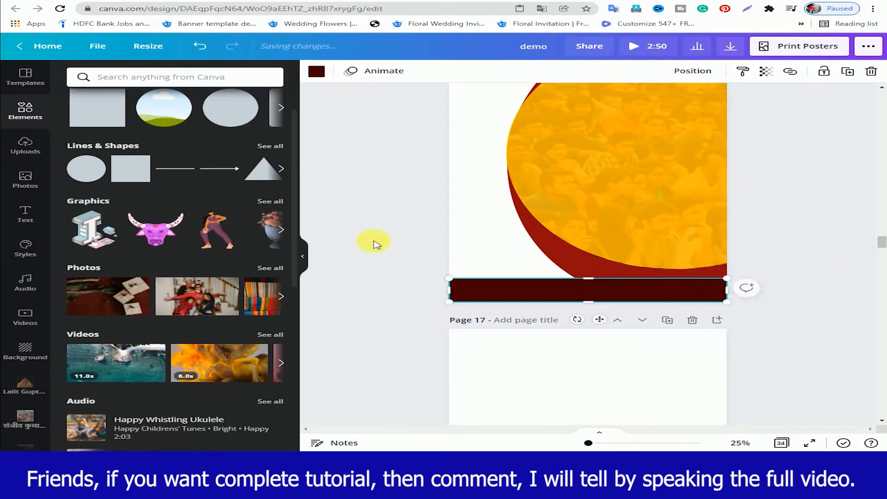
Duplicate the maroon bar above itself, fill the copy white and make it a taller band tilted upward to the right
{"action": "left_click_drag", "start_coordinate": [499, 292], "coordinate": [494, 272]}
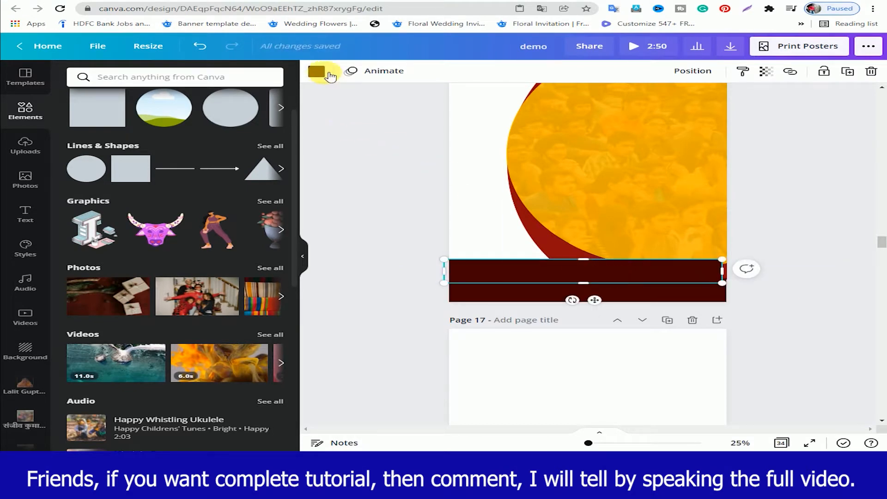
{"action": "left_click", "coordinate": [317, 71]}
{"action": "left_click", "coordinate": [230, 301]}
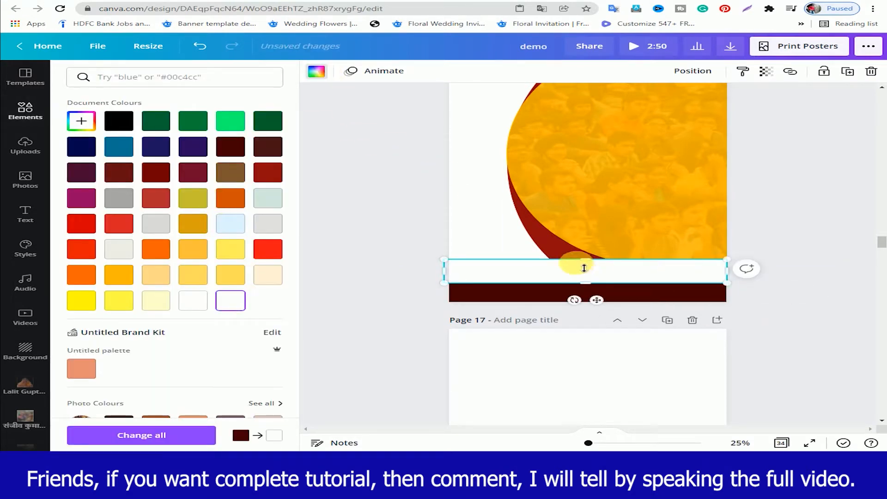
{"action": "left_click_drag", "start_coordinate": [584, 260], "coordinate": [586, 246]}
{"action": "mouse_move", "coordinate": [584, 302]}
{"action": "left_mouse_down"}
{"action": "mouse_move", "coordinate": [603, 307]}
{"action": "mouse_move", "coordinate": [595, 296]}
{"action": "left_mouse_up"}
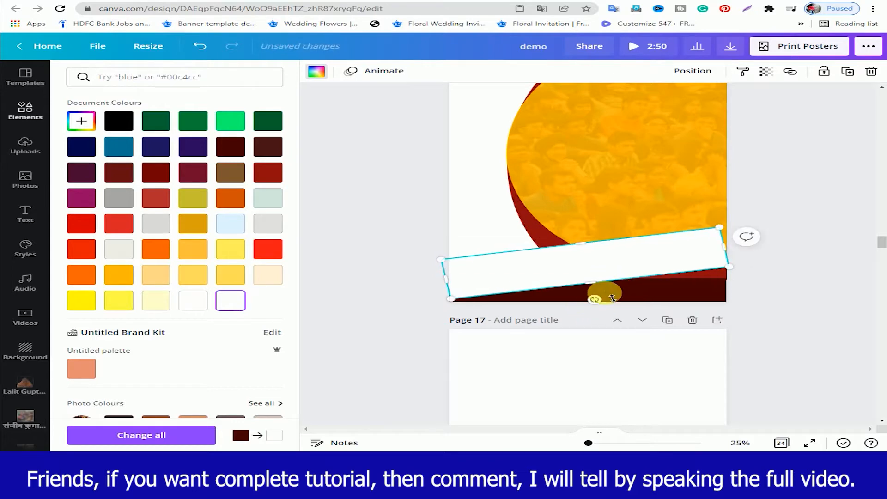
{"action": "mouse_move", "coordinate": [643, 262]}
{"action": "left_mouse_down"}
{"action": "mouse_move", "coordinate": [651, 264]}
{"action": "mouse_move", "coordinate": [644, 247]}
{"action": "left_mouse_up"}
Send the tilted white band behind the maroon bar and nudge it down over the lower part of the circles
{"action": "right_click", "coordinate": [597, 236]}
{"action": "left_click", "coordinate": [626, 313]}
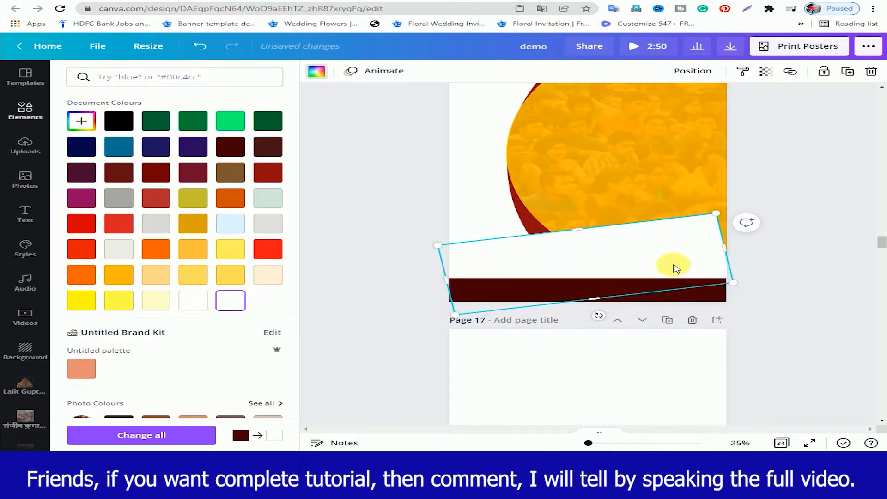
{"action": "key", "text": "Down"}
{"action": "key", "text": "Down"}
{"action": "key", "text": "Down"}
{"action": "key", "text": "Down"}
{"action": "key", "text": "Down"}
{"action": "key", "text": "Down"}
{"action": "key", "text": "Down"}
{"action": "key", "text": "Down"}
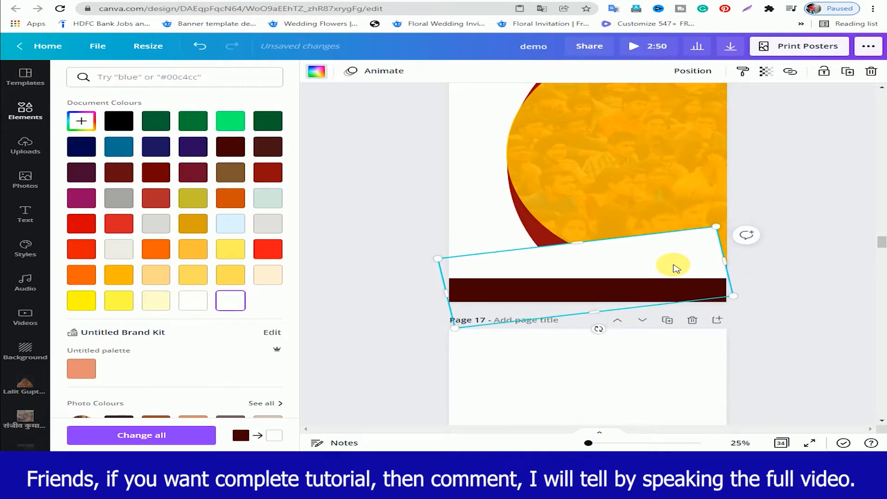
Widen the white band past the page's right edge and nudge it slightly lower
{"action": "left_click_drag", "start_coordinate": [734, 271], "coordinate": [755, 272]}
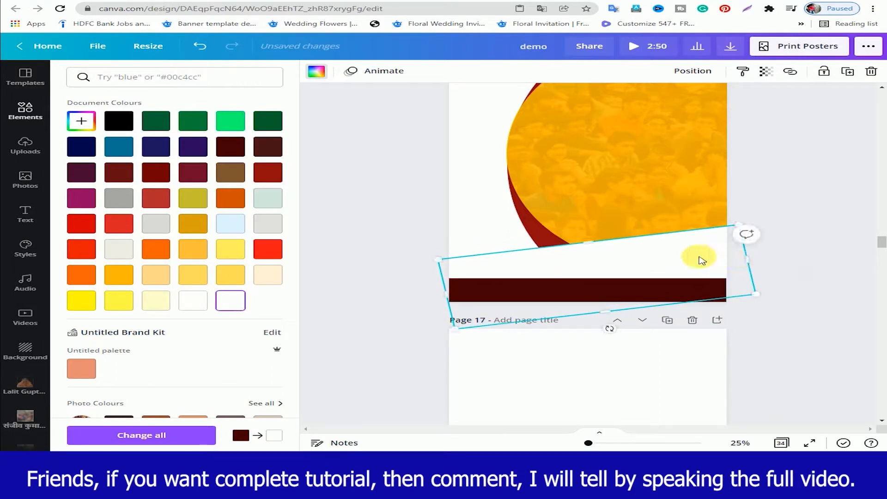
{"action": "key", "text": "Down"}
{"action": "key", "text": "Down"}
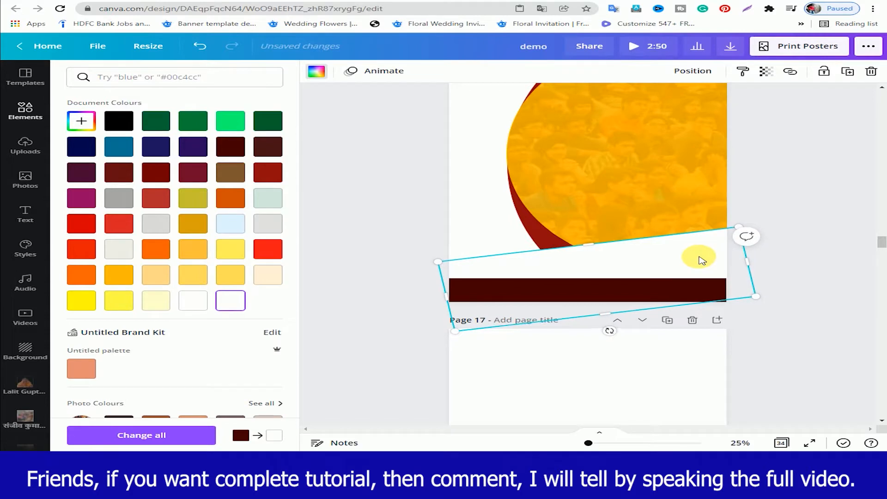
Place a dark maroon copy of the tilted band slightly above and behind the white one as a diagonal stripe
{"action": "left_click", "coordinate": [230, 146]}
{"action": "right_click", "coordinate": [607, 249]}
{"action": "left_click", "coordinate": [684, 313]}
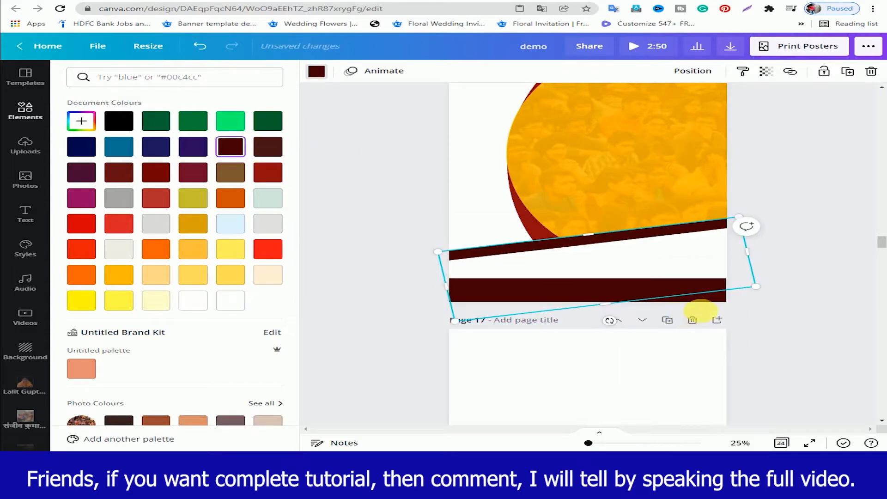
Recolour the bar along the page's bottom edge to a custom bright orange-red, around #EB3F12
{"action": "left_click", "coordinate": [678, 261]}
{"action": "left_click", "coordinate": [554, 297]}
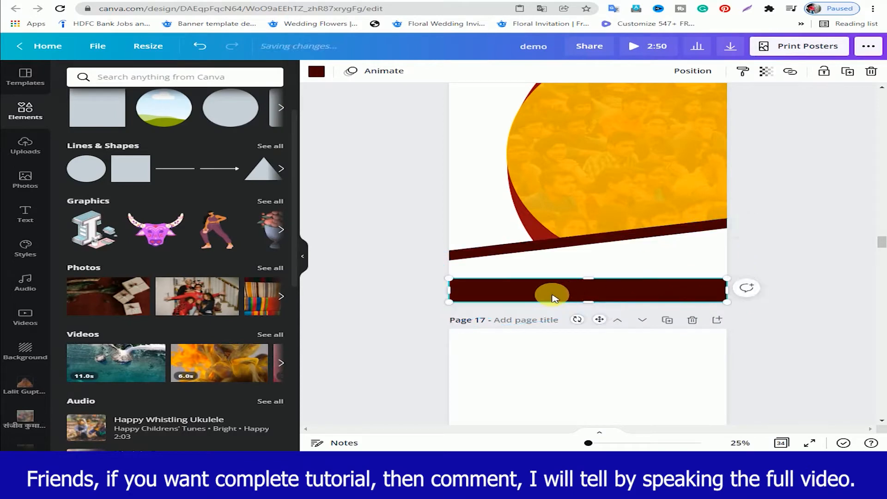
{"action": "left_click", "coordinate": [316, 72]}
{"action": "left_click", "coordinate": [156, 249]}
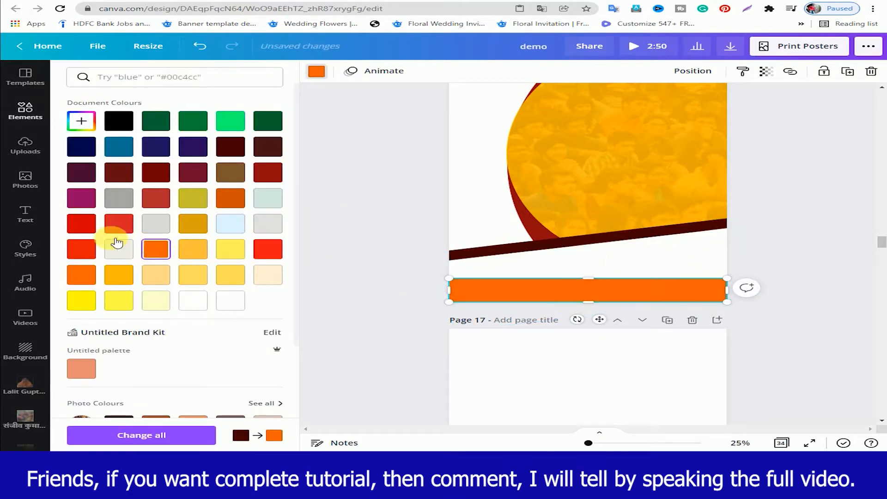
{"action": "left_click", "coordinate": [82, 121]}
{"action": "left_click_drag", "start_coordinate": [192, 188], "coordinate": [267, 165]}
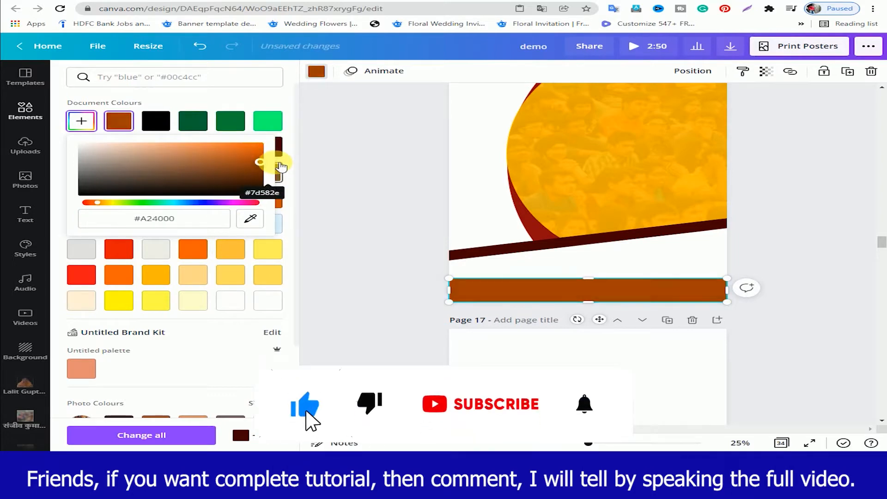
{"action": "left_click", "coordinate": [89, 202]}
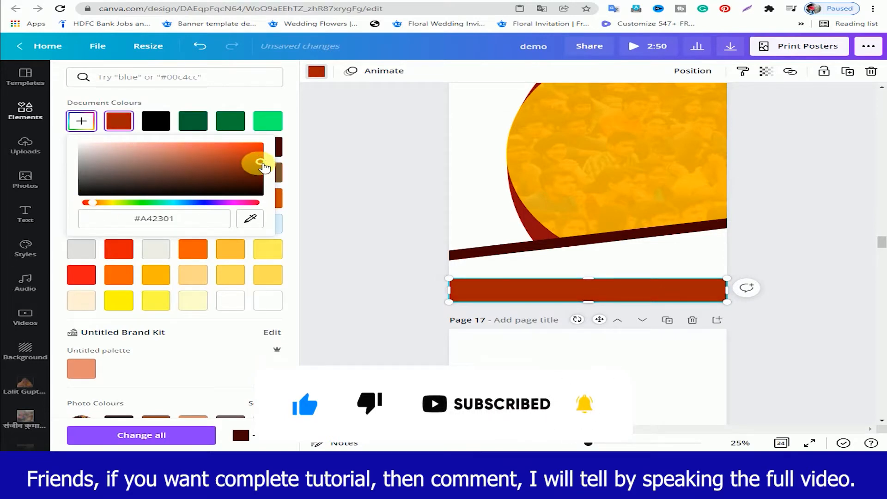
{"action": "left_click_drag", "start_coordinate": [262, 165], "coordinate": [248, 153]}
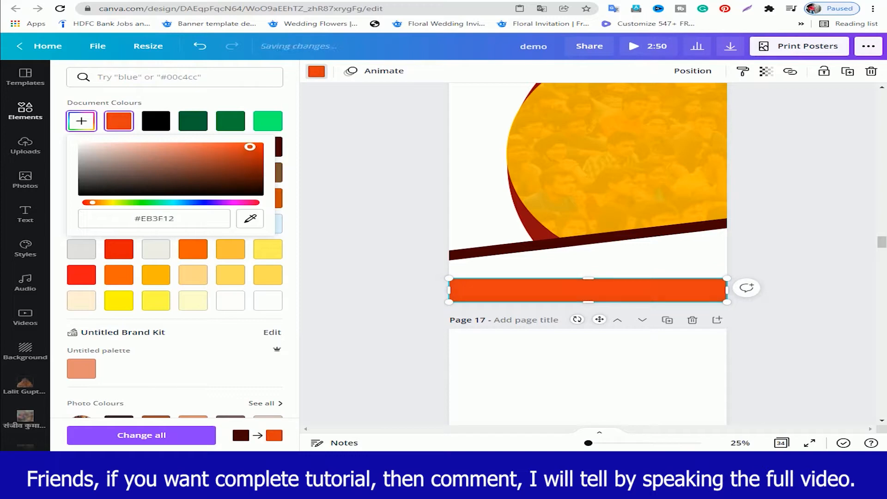
Reduce the tilt of the white and maroon bands to -7° and lower the maroon one to leave a thin stripe
{"action": "left_click", "coordinate": [641, 255]}
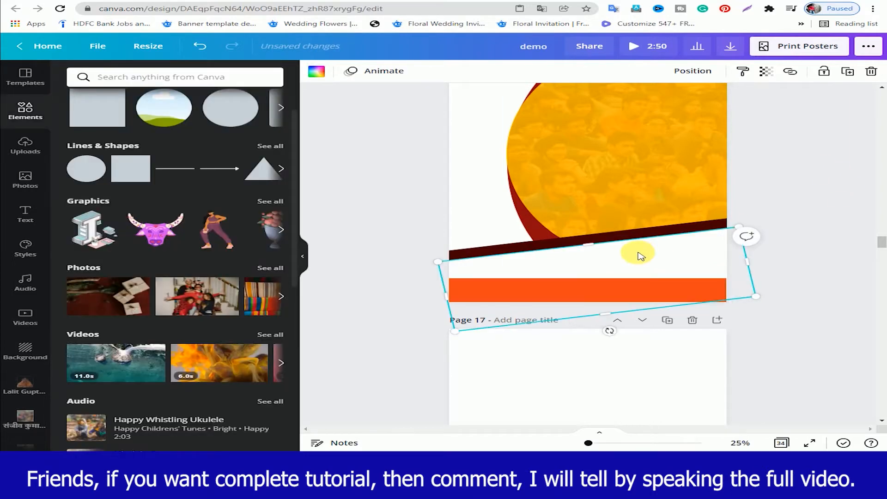
{"action": "left_click_drag", "start_coordinate": [609, 331], "coordinate": [605, 333]}
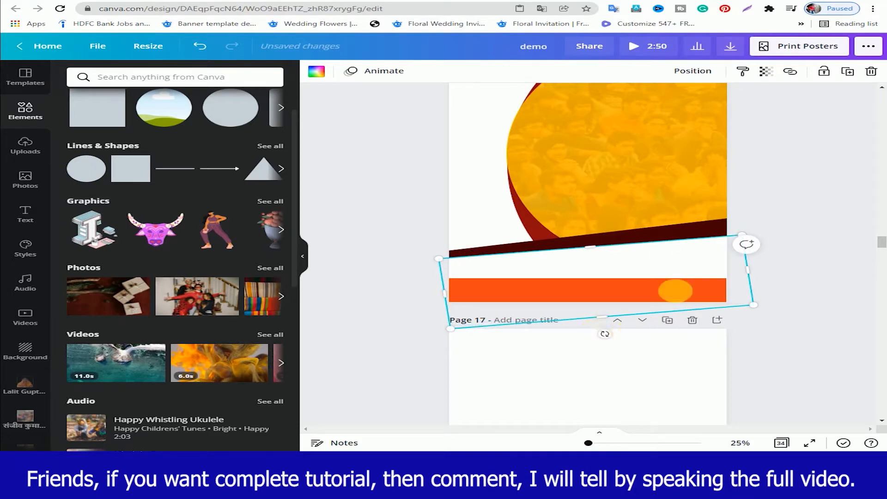
{"action": "left_click", "coordinate": [674, 235]}
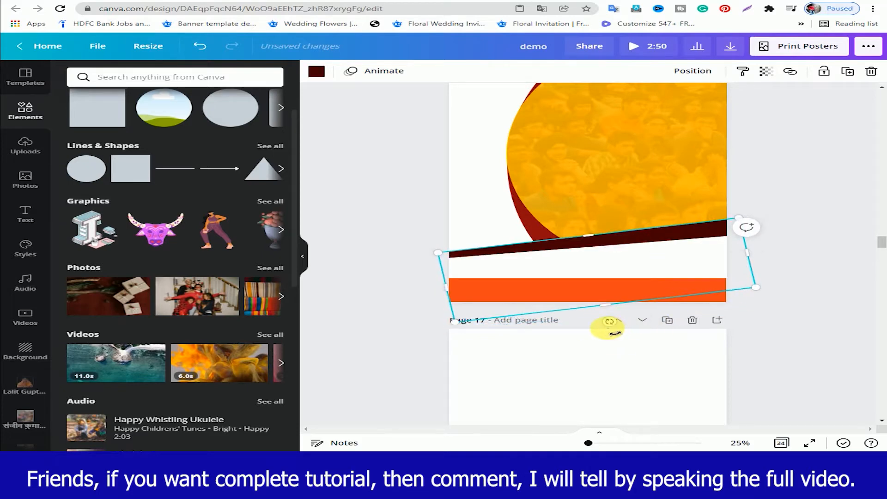
{"action": "left_click_drag", "start_coordinate": [609, 322], "coordinate": [613, 326]}
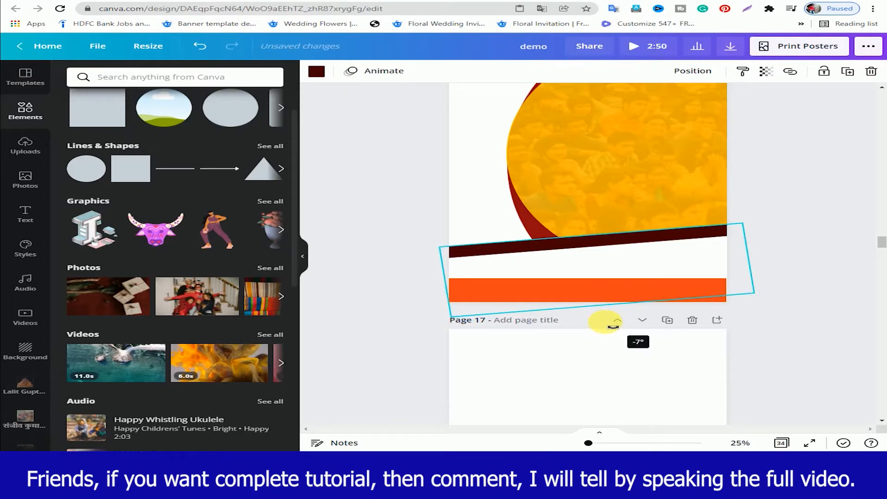
{"action": "left_click_drag", "start_coordinate": [609, 322], "coordinate": [614, 324]}
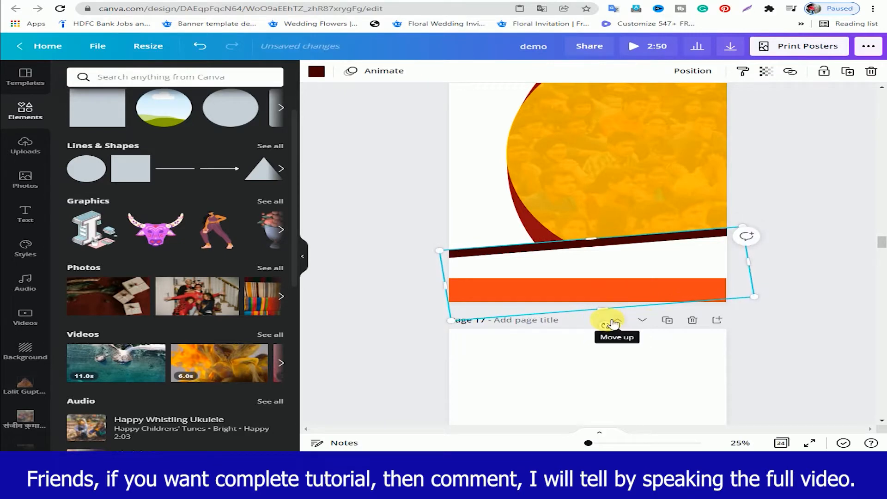
{"action": "left_click", "coordinate": [773, 219]}
{"action": "scroll", "coordinate": [781, 224], "scroll_direction": "up", "scroll_amount": 2}
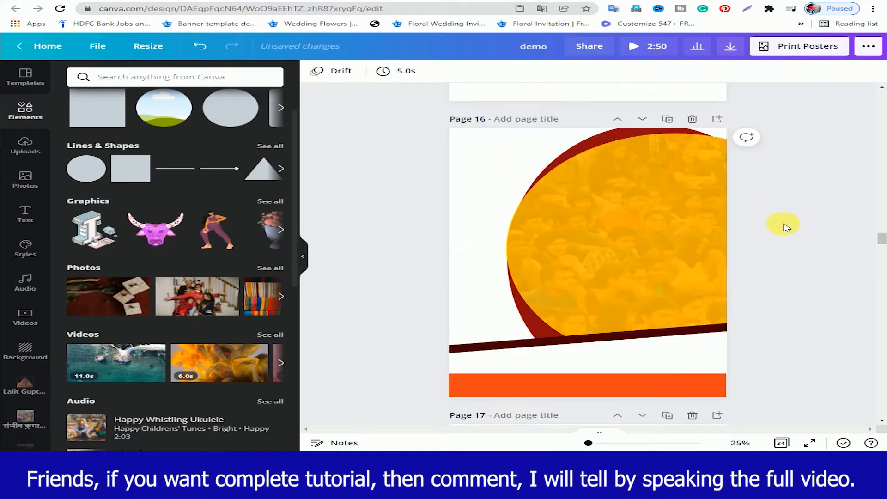
Copy the cut-out photo of the man with folded hands from page 18 and paste it onto page 16
{"action": "scroll", "coordinate": [786, 227], "scroll_direction": "down", "scroll_amount": 10}
{"action": "left_click", "coordinate": [663, 134]}
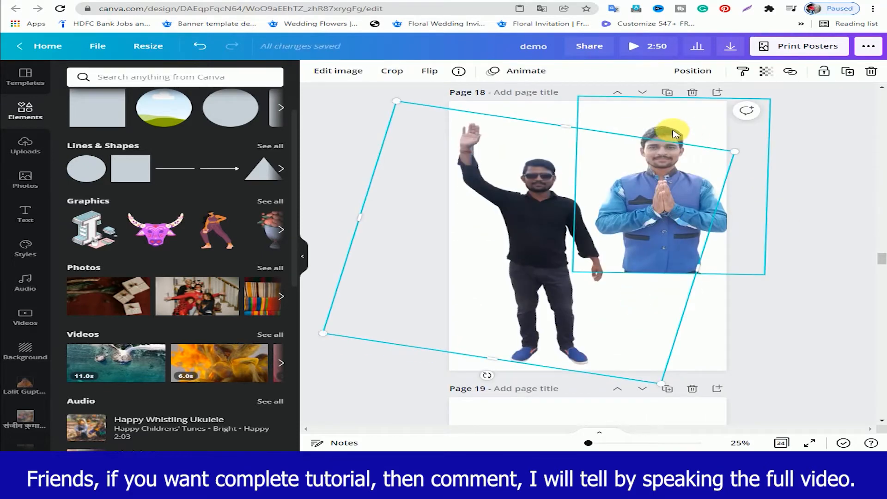
{"action": "right_click", "coordinate": [674, 134]}
{"action": "left_click", "coordinate": [705, 145]}
{"action": "scroll", "coordinate": [679, 194], "scroll_direction": "up", "scroll_amount": 10}
{"action": "left_click", "coordinate": [462, 238]}
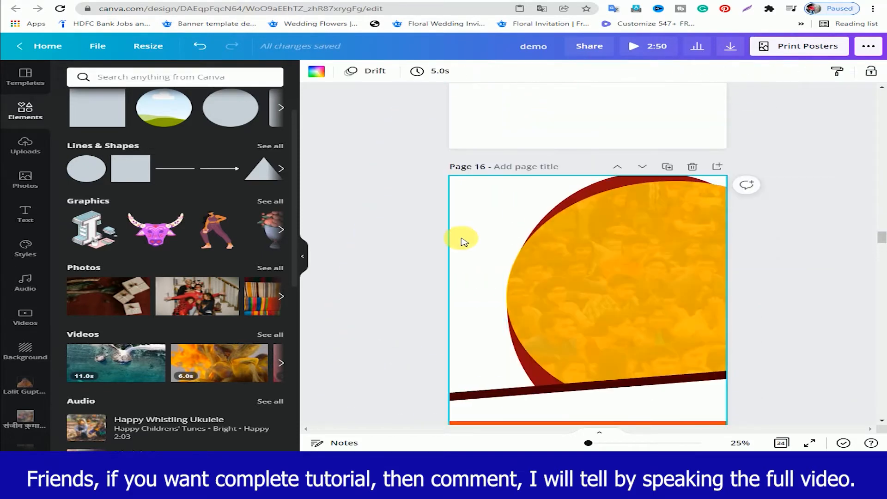
{"action": "key", "text": "ctrl+v"}
{"action": "scroll", "coordinate": [480, 241], "scroll_direction": "down", "scroll_amount": 1}
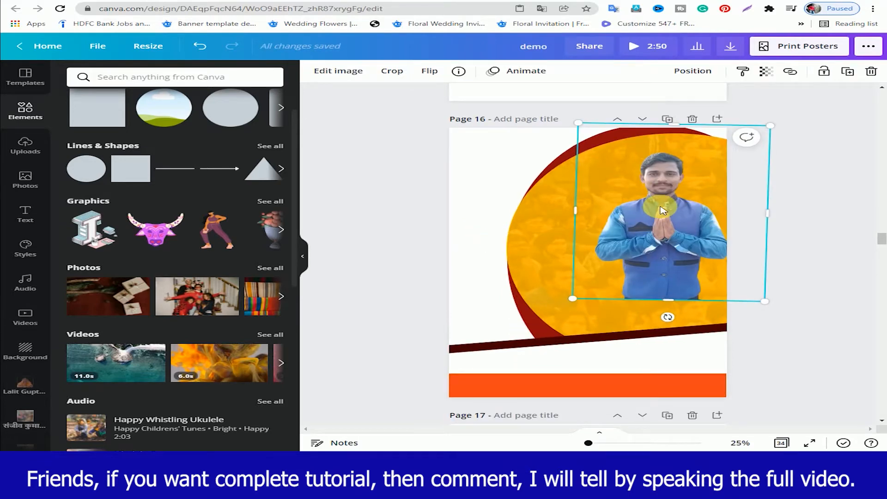
Move the man's photo to the poster's left side, straighten it and enlarge it
{"action": "mouse_move", "coordinate": [660, 210]}
{"action": "left_mouse_down"}
{"action": "mouse_move", "coordinate": [552, 221]}
{"action": "mouse_move", "coordinate": [553, 276]}
{"action": "mouse_move", "coordinate": [522, 277]}
{"action": "left_mouse_up"}
{"action": "left_click_drag", "start_coordinate": [528, 375], "coordinate": [530, 376]}
{"action": "left_click_drag", "start_coordinate": [627, 182], "coordinate": [653, 160]}
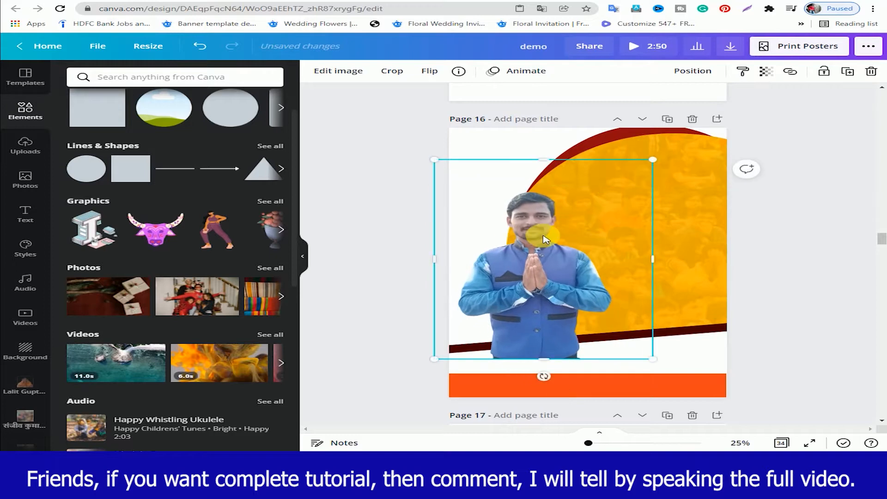
{"action": "left_click_drag", "start_coordinate": [543, 239], "coordinate": [541, 240]}
Send the man's photo behind the white band and shift it slightly to the left
{"action": "right_click", "coordinate": [527, 238]}
{"action": "left_click", "coordinate": [575, 264]}
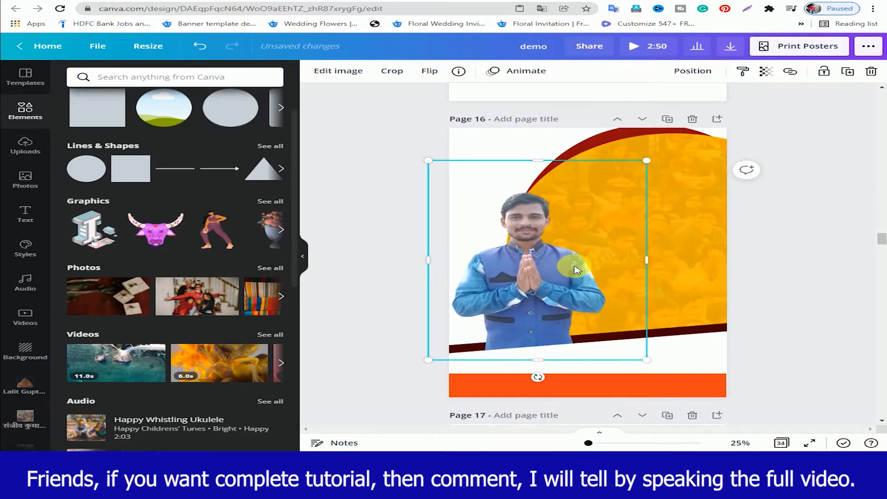
{"action": "left_click_drag", "start_coordinate": [520, 286], "coordinate": [518, 286]}
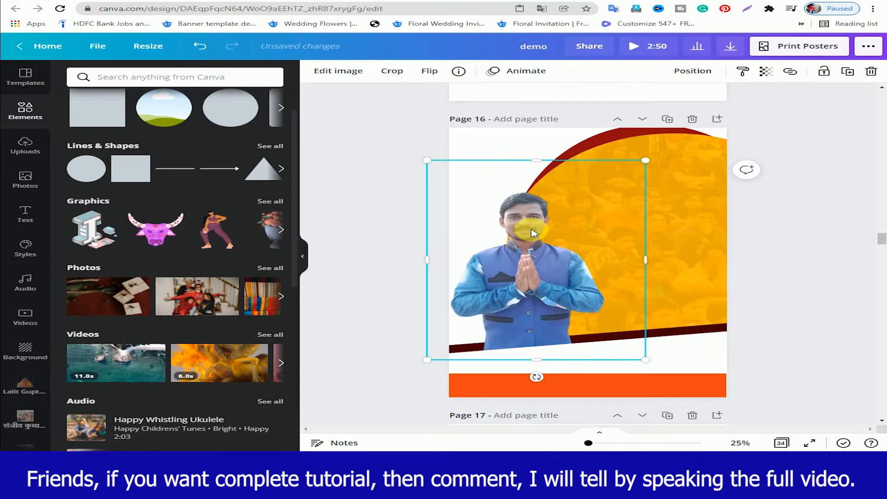
Look through the full Lines & Shapes collection for a shape suitable for a rounded banner
{"action": "left_click", "coordinate": [268, 147]}
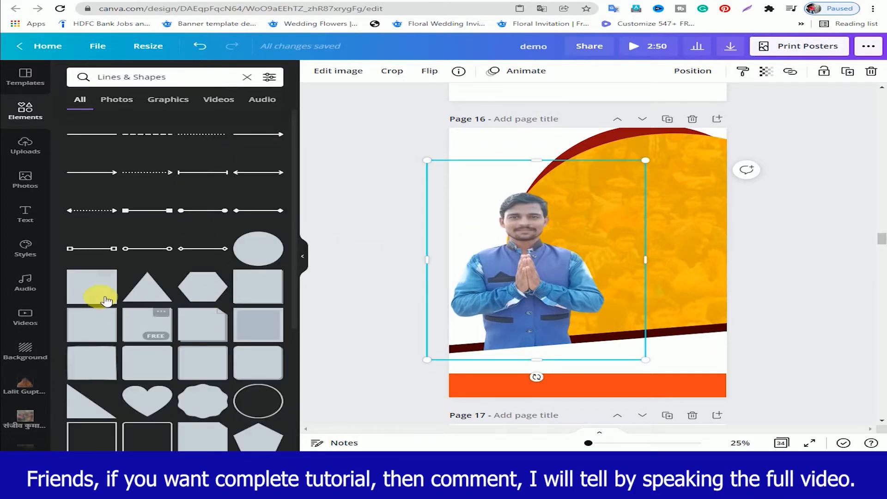
{"action": "scroll", "coordinate": [214, 324], "scroll_direction": "down", "scroll_amount": 7}
{"action": "scroll", "coordinate": [211, 320], "scroll_direction": "down", "scroll_amount": 6}
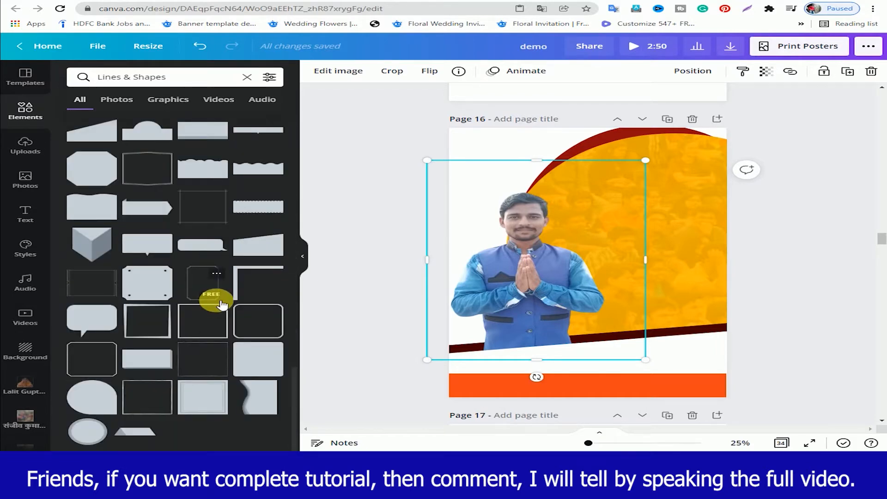
{"action": "scroll", "coordinate": [217, 300], "scroll_direction": "up", "scroll_amount": 10}
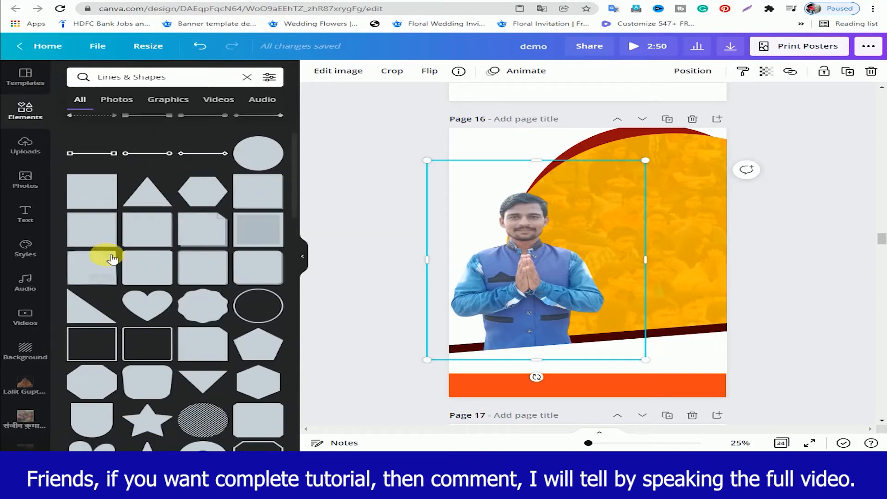
{"action": "scroll", "coordinate": [148, 286], "scroll_direction": "down", "scroll_amount": 3}
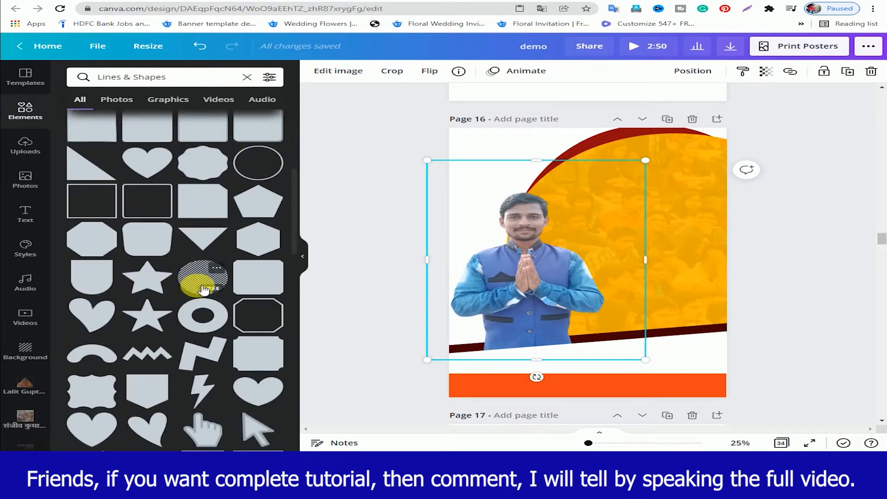
{"action": "scroll", "coordinate": [155, 287], "scroll_direction": "down", "scroll_amount": 10}
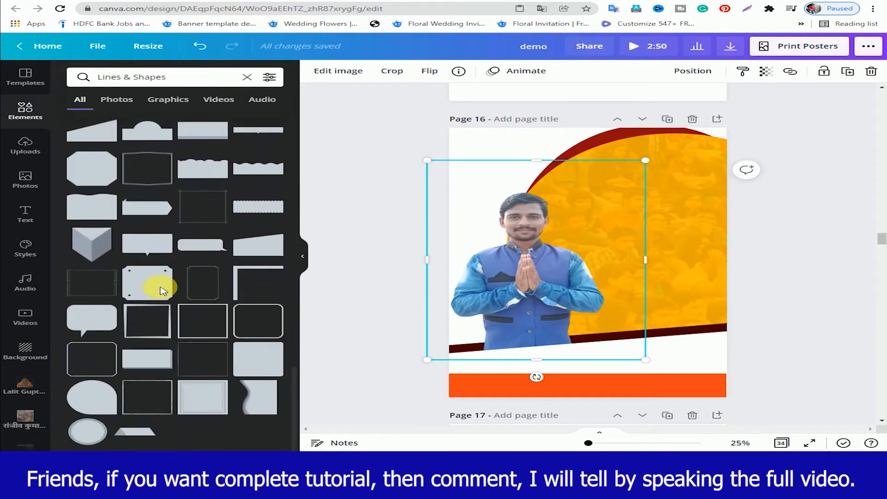
{"action": "scroll", "coordinate": [190, 301], "scroll_direction": "up", "scroll_amount": 12}
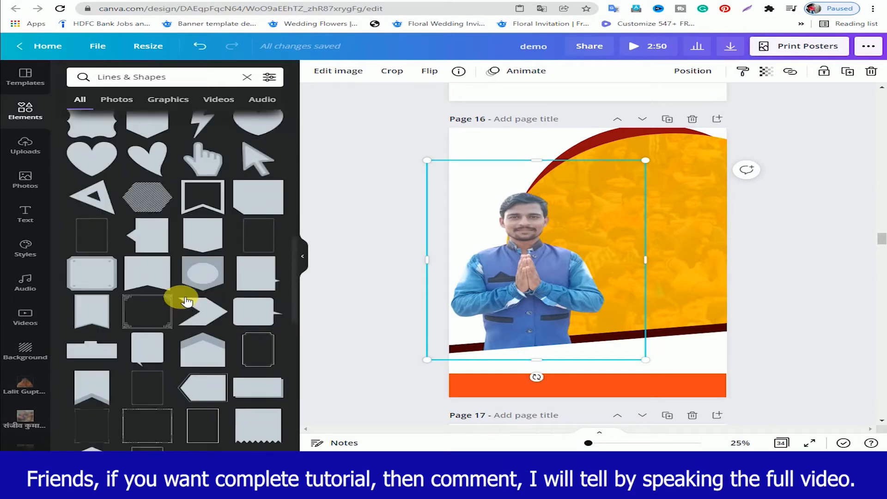
{"action": "scroll", "coordinate": [184, 301], "scroll_direction": "down", "scroll_amount": 1}
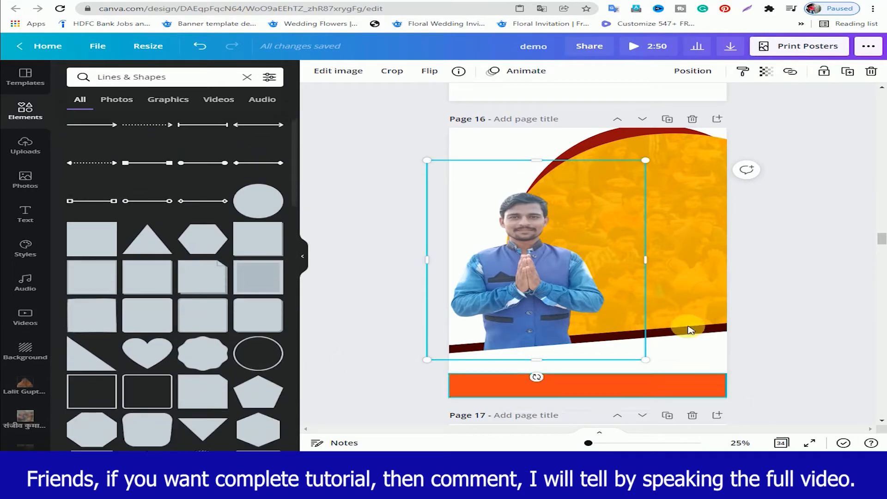
Add a blank page after page 16, insert a square shape on it and flatten it into a wide rectangle
{"action": "left_click", "coordinate": [717, 119]}
{"action": "left_click", "coordinate": [77, 245]}
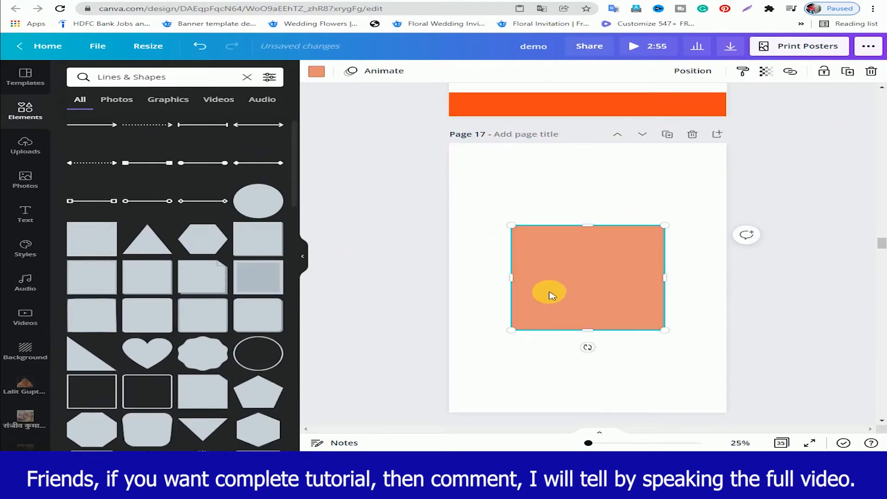
{"action": "left_click_drag", "start_coordinate": [550, 291], "coordinate": [569, 257]}
{"action": "left_click_drag", "start_coordinate": [588, 297], "coordinate": [615, 255]}
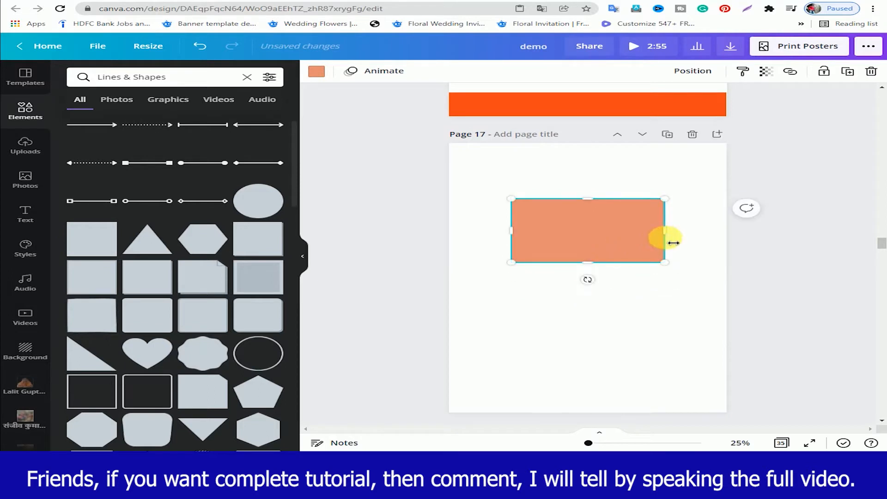
Enlarge the rectangle to about 24.3 by 15.1 and fill it with the dark maroon document colour
{"action": "left_click_drag", "start_coordinate": [664, 233], "coordinate": [669, 233]}
{"action": "left_click_drag", "start_coordinate": [595, 271], "coordinate": [596, 275]}
{"action": "left_click_drag", "start_coordinate": [513, 234], "coordinate": [508, 234]}
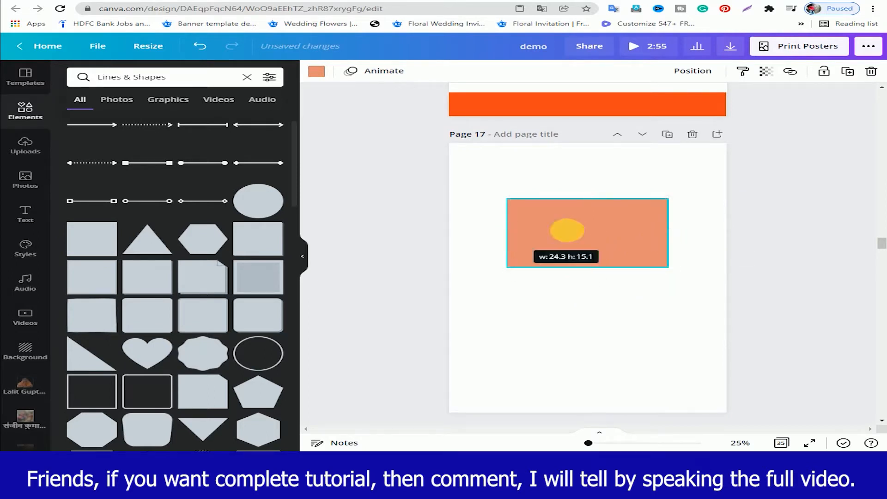
{"action": "left_click", "coordinate": [316, 71]}
{"action": "left_click", "coordinate": [242, 146]}
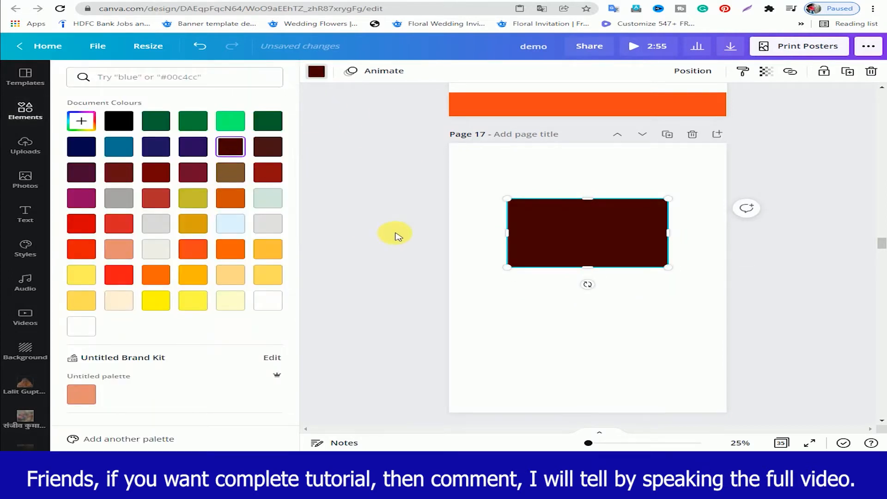
{"action": "left_click", "coordinate": [26, 111]}
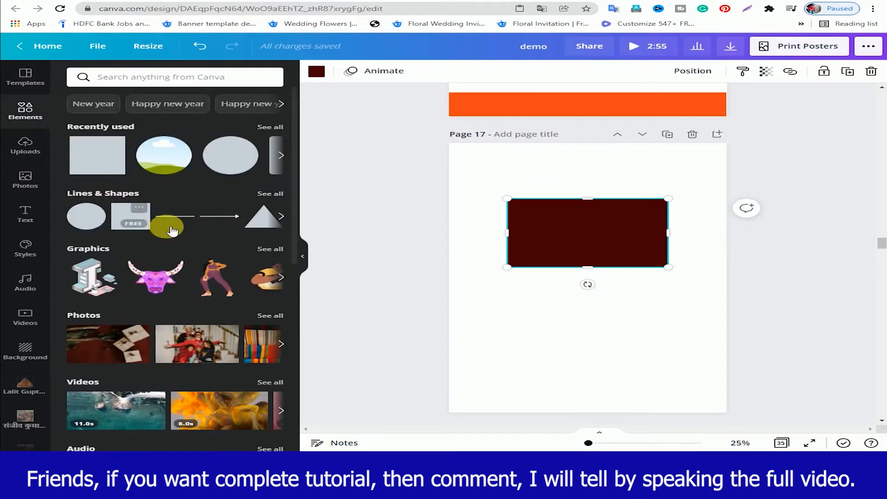
{"action": "left_click", "coordinate": [260, 194]}
{"action": "left_click", "coordinate": [260, 252]}
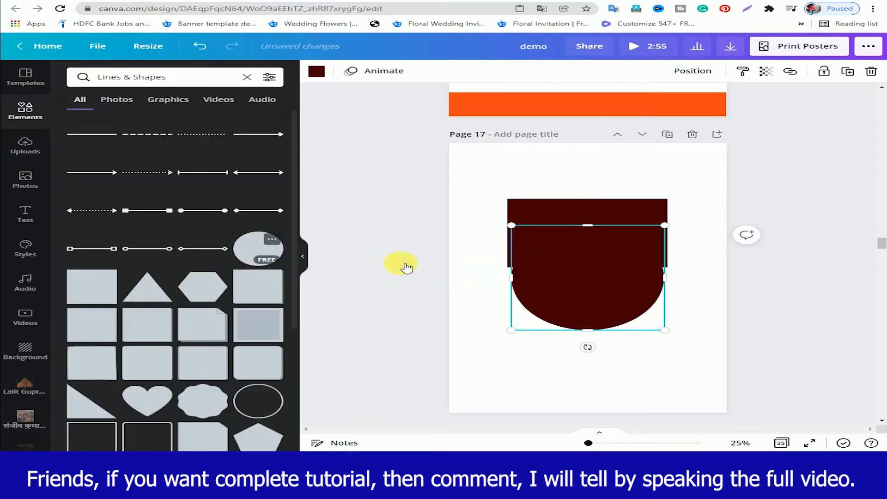
{"action": "left_click_drag", "start_coordinate": [573, 277], "coordinate": [543, 242]}
{"action": "left_click_drag", "start_coordinate": [629, 204], "coordinate": [578, 232]}
{"action": "left_click_drag", "start_coordinate": [517, 260], "coordinate": [511, 230]}
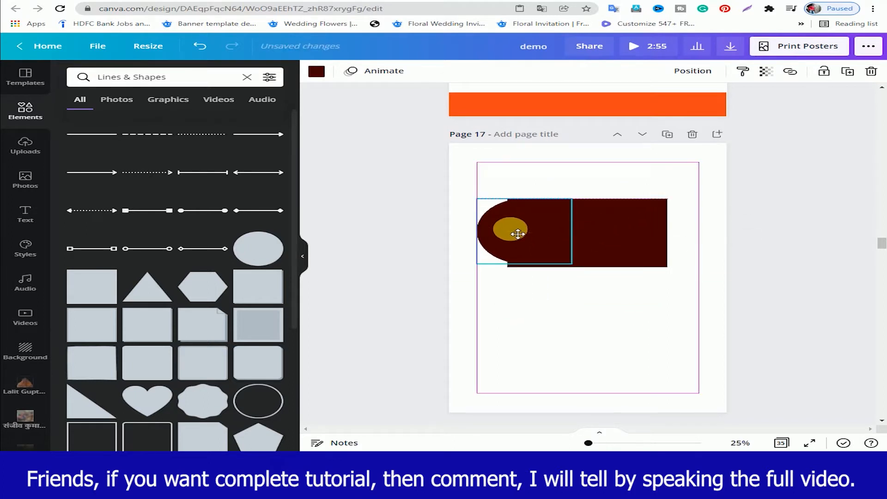
{"action": "left_click_drag", "start_coordinate": [572, 265], "coordinate": [578, 268]}
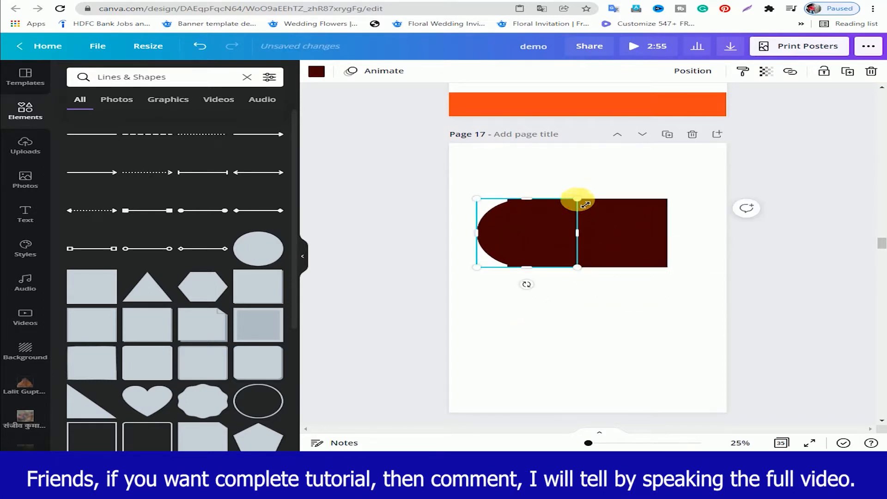
{"action": "left_click_drag", "start_coordinate": [577, 199], "coordinate": [583, 207]}
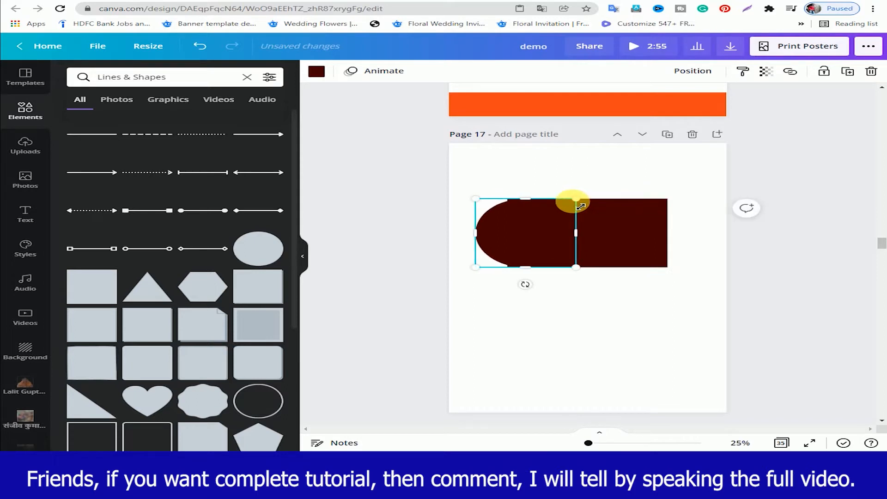
{"action": "key", "text": "Right"}
{"action": "key", "text": "Right"}
{"action": "key", "text": "Right"}
{"action": "key", "text": "Right"}
{"action": "key", "text": "Left"}
{"action": "key", "text": "Left"}
{"action": "key", "text": "Left"}
{"action": "key", "text": "Left"}
{"action": "key", "text": "Left"}
{"action": "key", "text": "Left"}
{"action": "key", "text": "Left"}
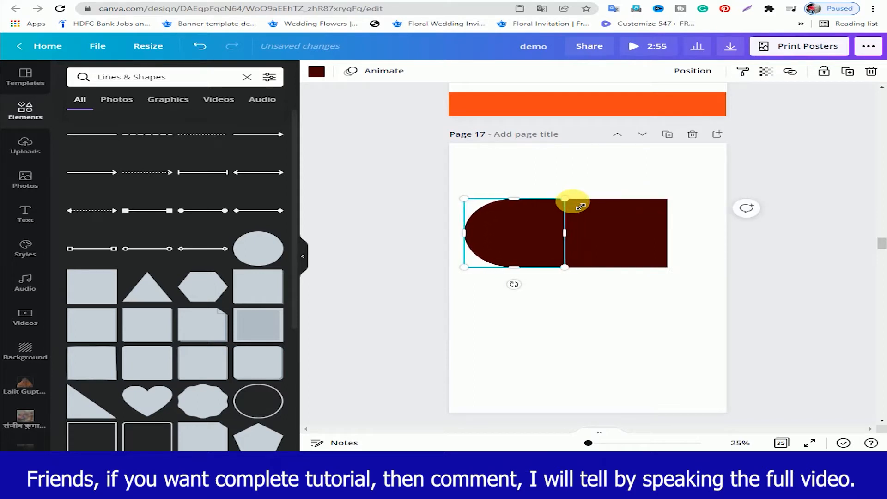
{"action": "left_click_drag", "start_coordinate": [513, 267], "coordinate": [515, 292]}
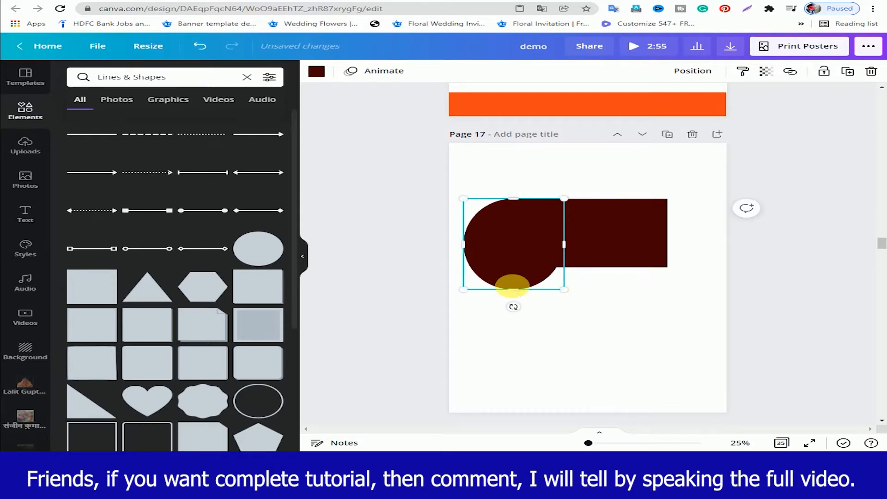
{"action": "key", "text": "Delete"}
Insert the square shape with a rounded lower edge and rotate it so its rounded side faces left
{"action": "left_click", "coordinate": [549, 219]}
{"action": "scroll", "coordinate": [231, 276], "scroll_direction": "down", "scroll_amount": 2}
{"action": "scroll", "coordinate": [231, 277], "scroll_direction": "down", "scroll_amount": 6}
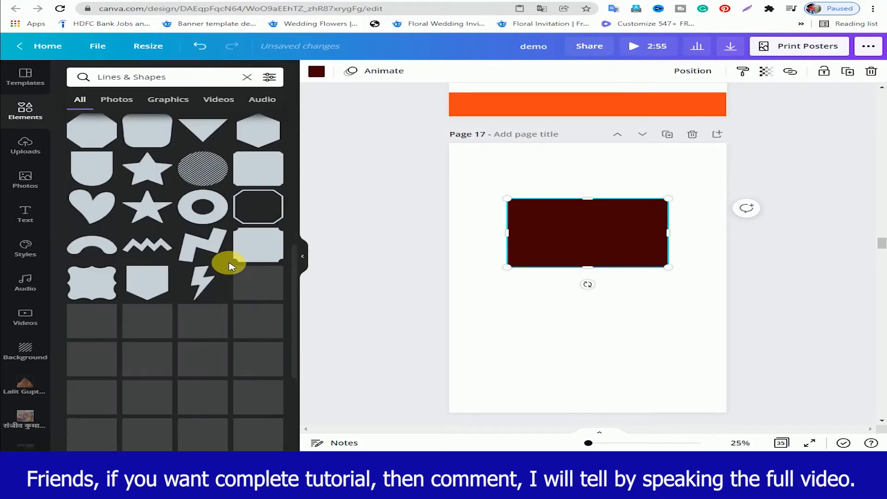
{"action": "scroll", "coordinate": [231, 268], "scroll_direction": "down", "scroll_amount": 2}
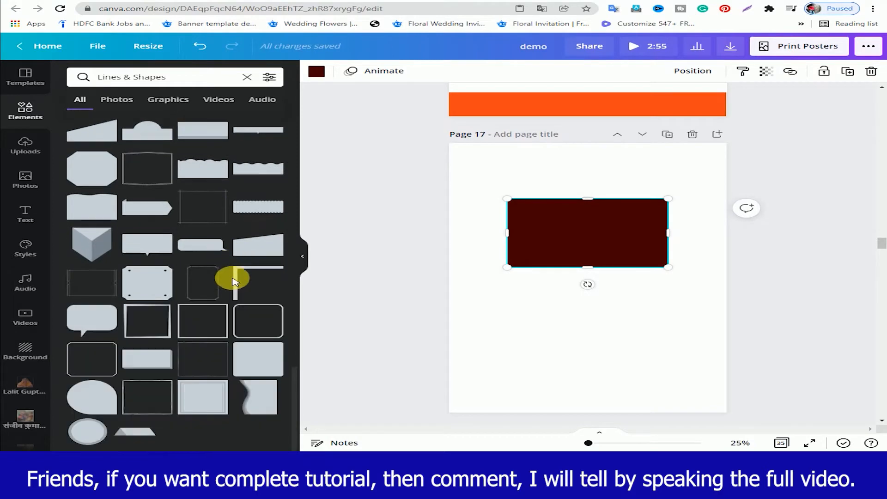
{"action": "scroll", "coordinate": [234, 277], "scroll_direction": "up", "scroll_amount": 3}
{"action": "scroll", "coordinate": [233, 283], "scroll_direction": "up", "scroll_amount": 10}
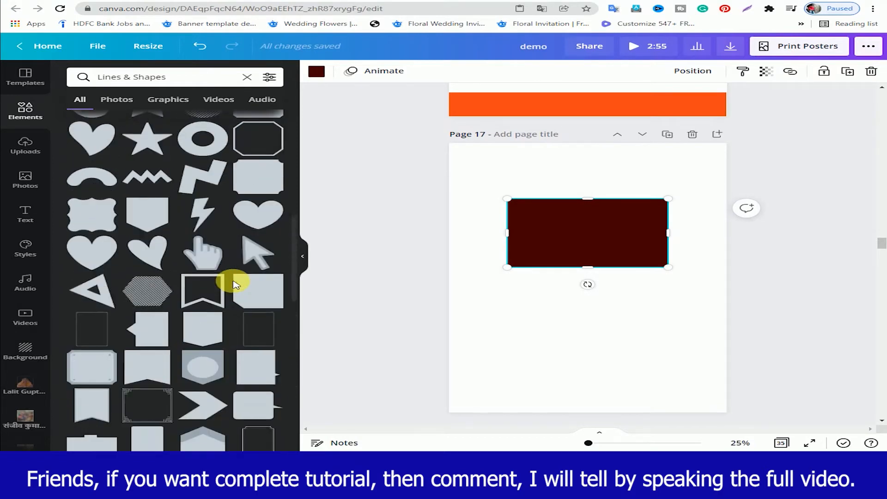
{"action": "left_click", "coordinate": [93, 241]}
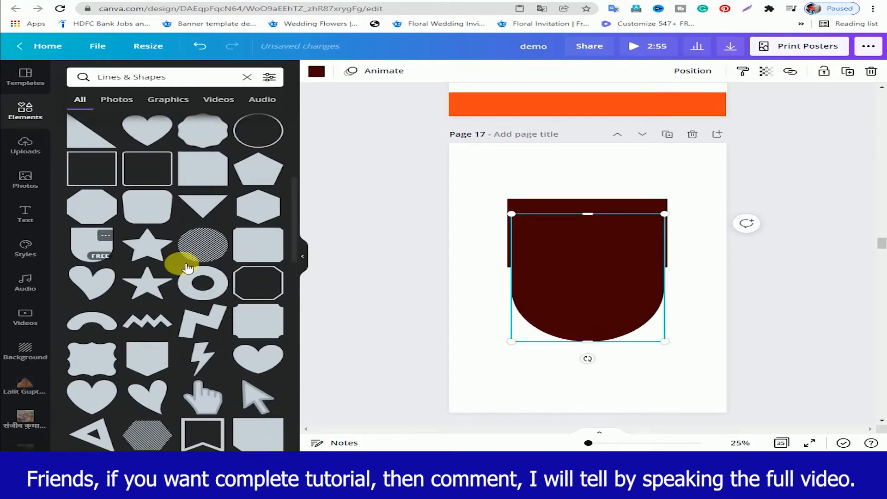
{"action": "left_click_drag", "start_coordinate": [588, 358], "coordinate": [560, 279]}
{"action": "left_click", "coordinate": [646, 309]}
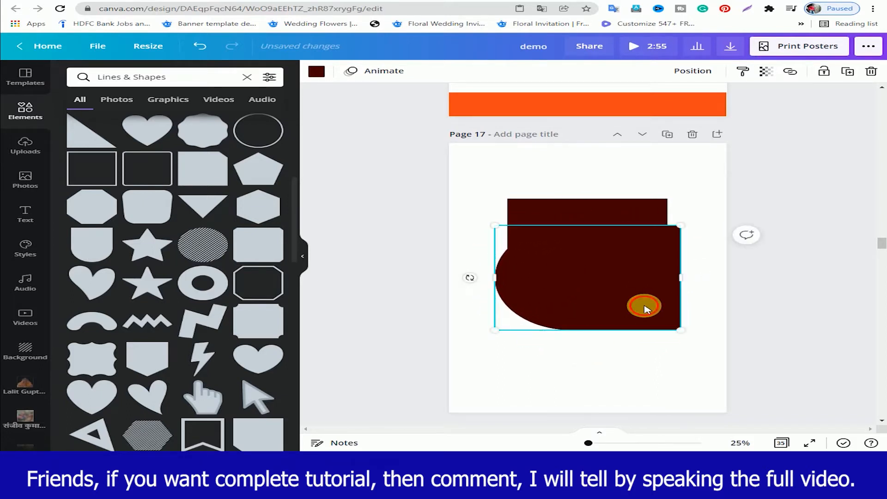
Fit the rounded shape, about 15.2 by 18.5, over the maroon rectangle's left end, with the rectangle moved to the right
{"action": "left_click_drag", "start_coordinate": [681, 330], "coordinate": [593, 280]}
{"action": "left_click_drag", "start_coordinate": [618, 236], "coordinate": [648, 231]}
{"action": "left_click", "coordinate": [503, 236]}
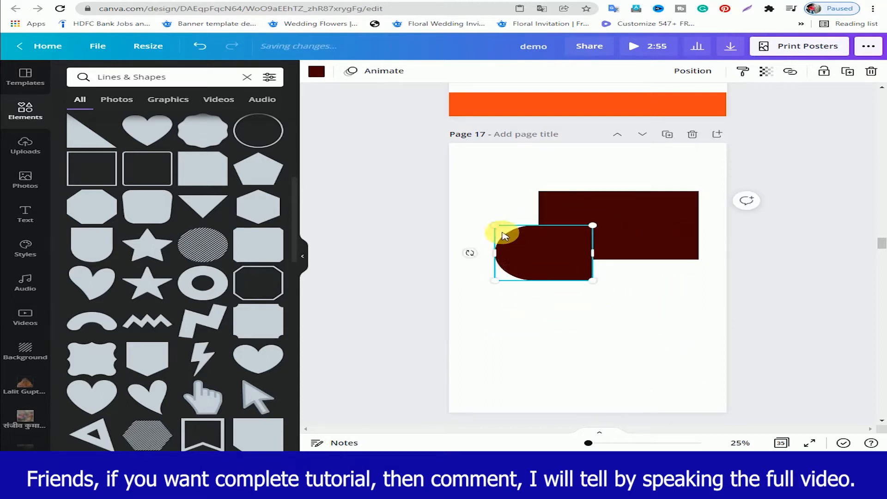
{"action": "left_click_drag", "start_coordinate": [503, 235], "coordinate": [527, 226]}
{"action": "left_click_drag", "start_coordinate": [600, 250], "coordinate": [634, 267]}
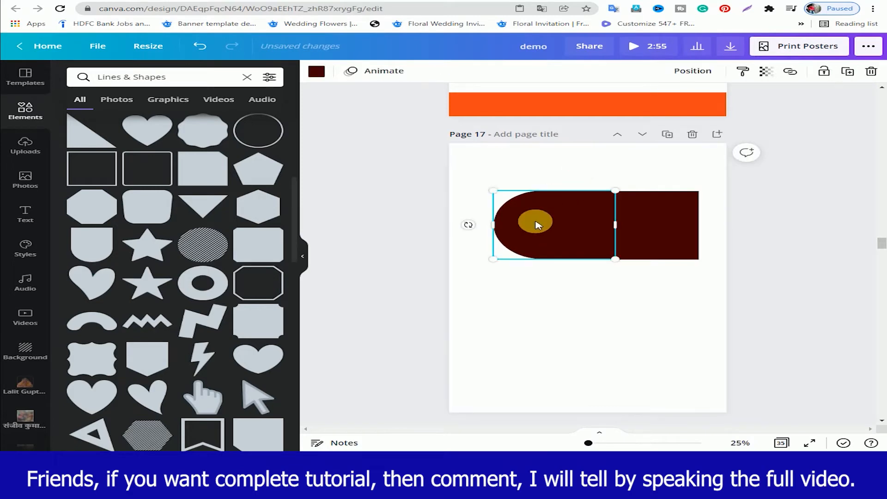
{"action": "left_click_drag", "start_coordinate": [492, 261], "coordinate": [481, 259]}
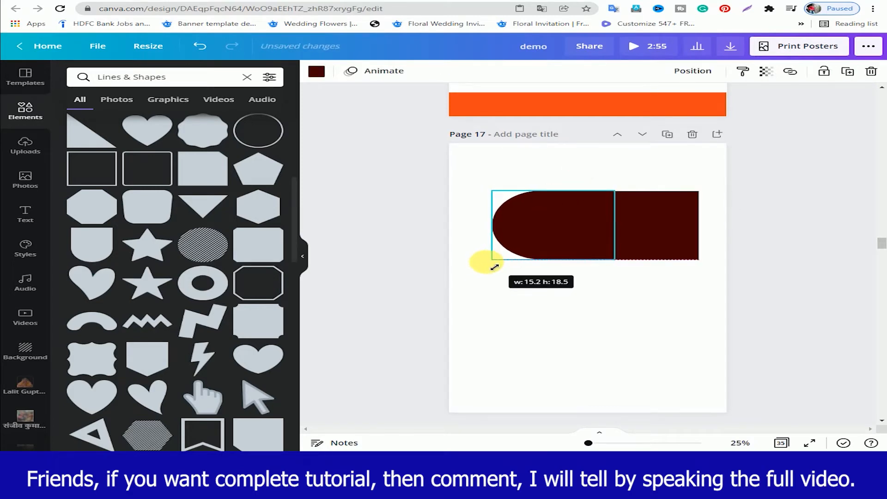
{"action": "left_click", "coordinate": [456, 166]}
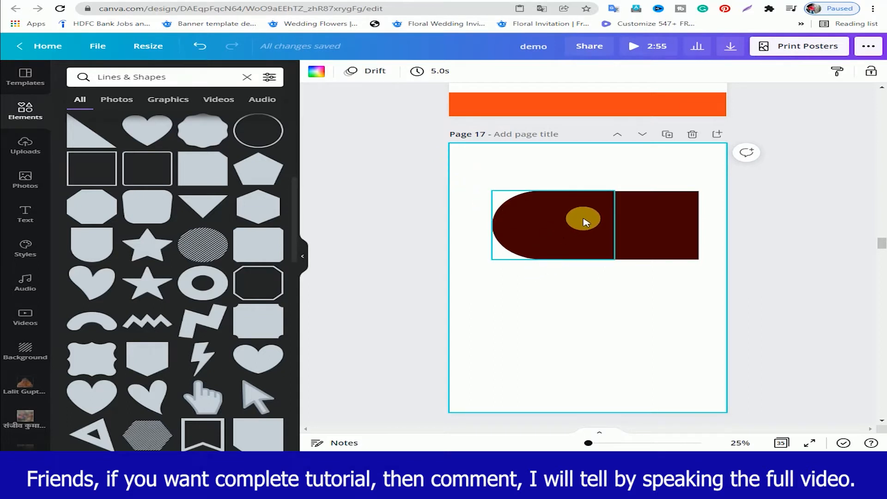
Adjust the rounded end slightly, select it together with the rectangle and scale both down proportionally
{"action": "left_click", "coordinate": [585, 221]}
{"action": "left_click_drag", "start_coordinate": [621, 199], "coordinate": [618, 207]}
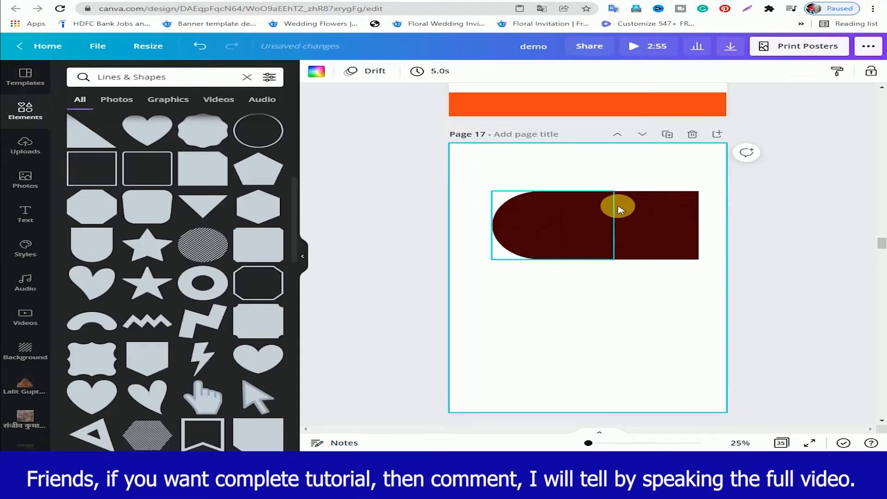
{"action": "left_click_drag", "start_coordinate": [476, 174], "coordinate": [673, 272]}
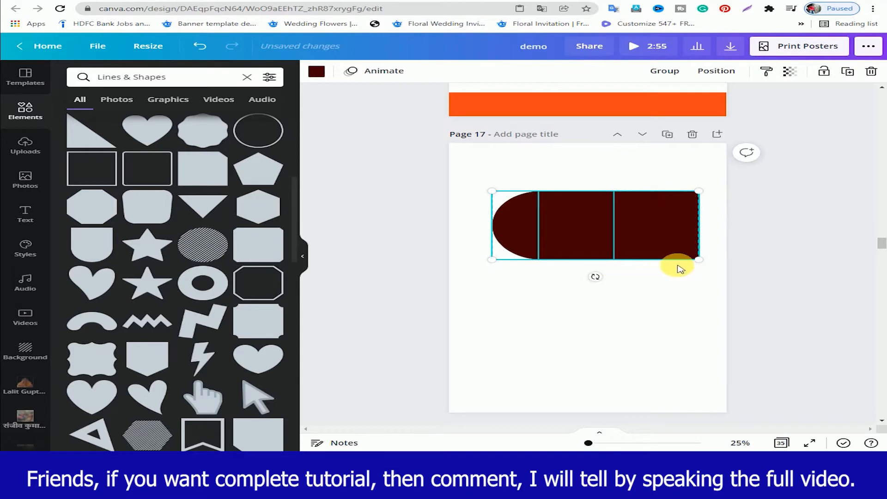
{"action": "key", "text": "ctrl+z"}
Duplicate the rounded end shape, place the copy at the rectangle's right end and rotate it to -90°
{"action": "left_click", "coordinate": [509, 215]}
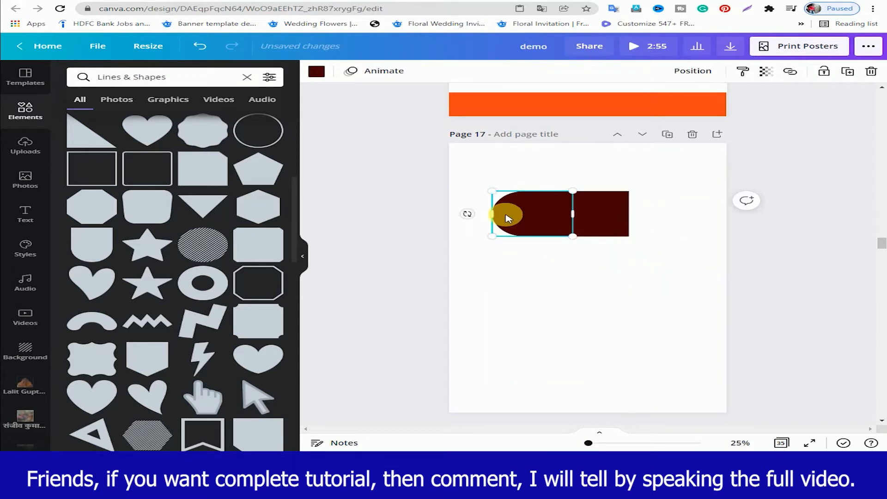
{"action": "left_click_drag", "start_coordinate": [509, 217], "coordinate": [679, 219]}
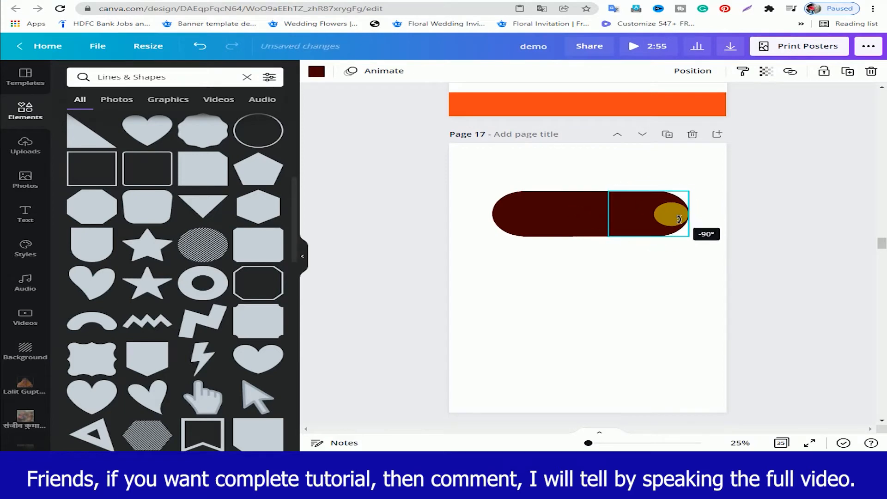
{"action": "left_click", "coordinate": [696, 276]}
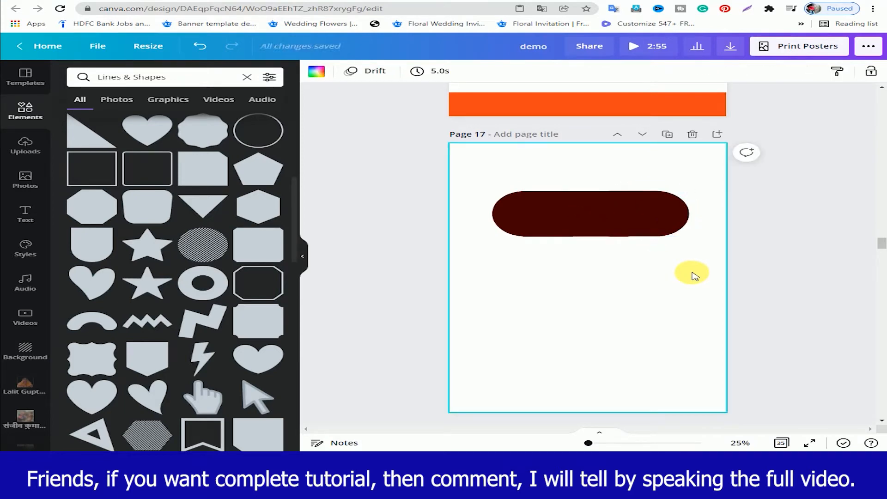
Shift the right rounded end leftwards to shorten the maroon pill-shaped banner
{"action": "left_click", "coordinate": [666, 224]}
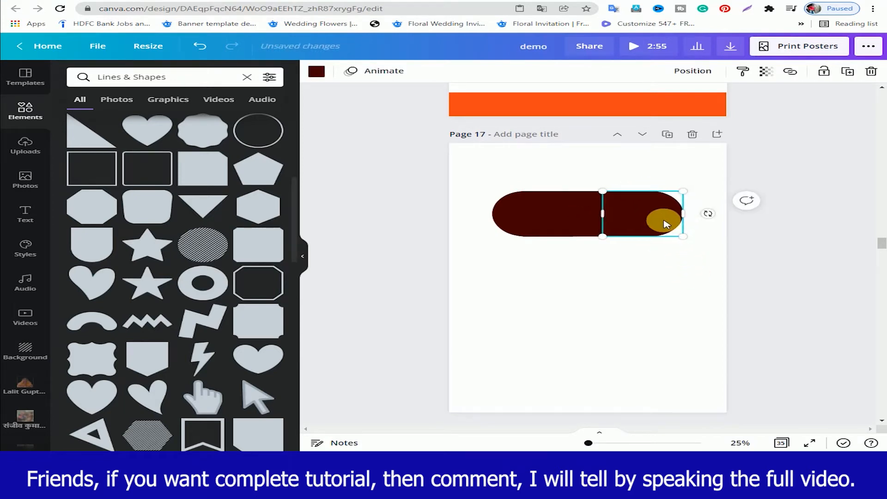
{"action": "left_click", "coordinate": [582, 340]}
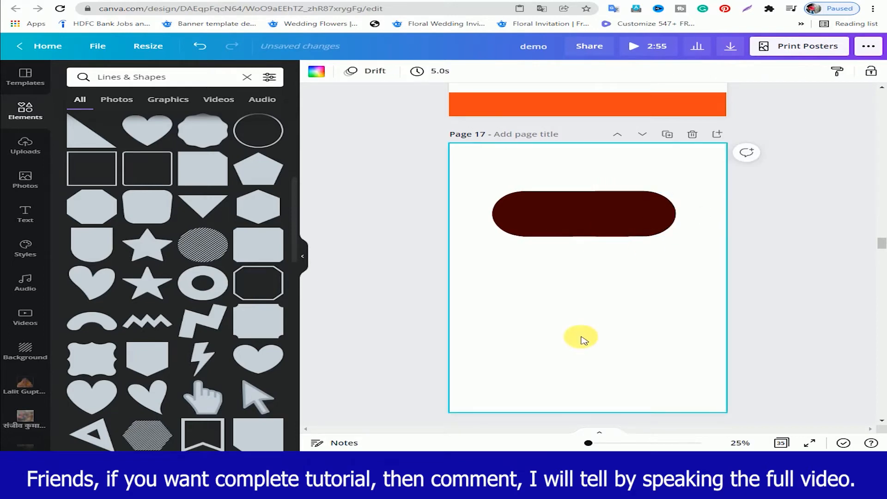
{"action": "left_click", "coordinate": [543, 214]}
{"action": "left_click", "coordinate": [649, 215]}
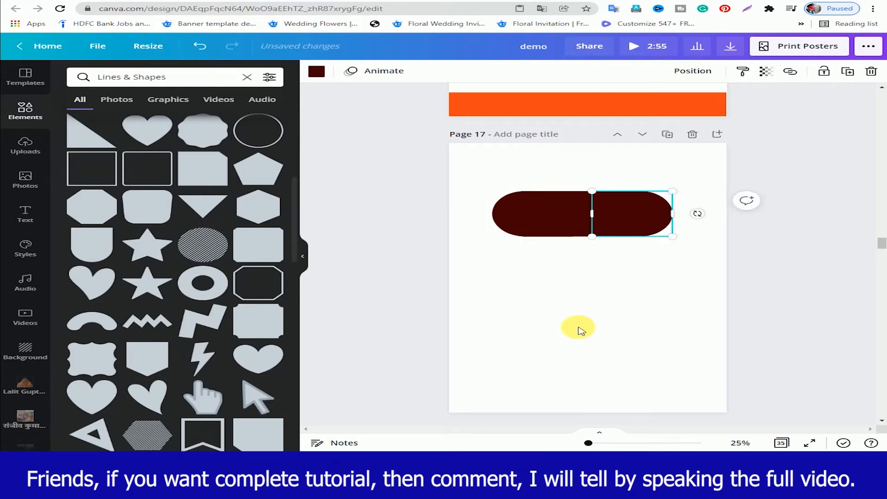
Select all the pieces of the maroon pill-shaped banner on page 17 and group them
{"action": "left_click_drag", "start_coordinate": [476, 184], "coordinate": [666, 272]}
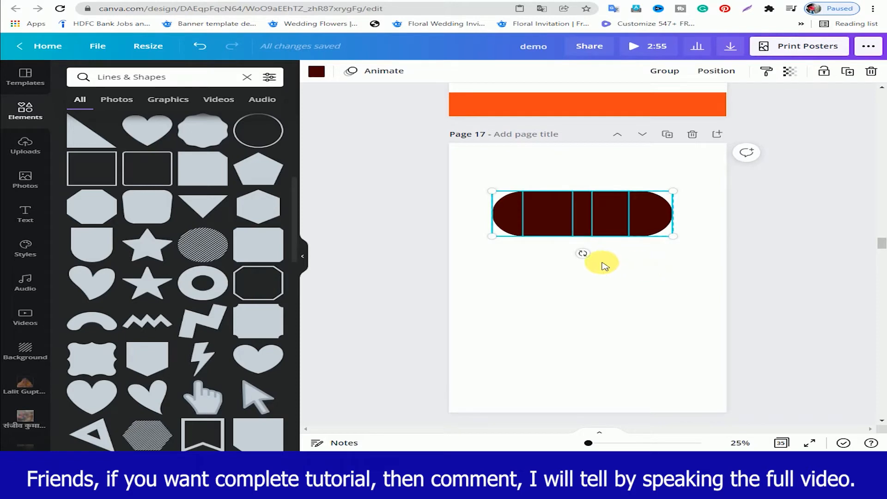
{"action": "right_click", "coordinate": [596, 218]}
{"action": "left_click", "coordinate": [654, 374]}
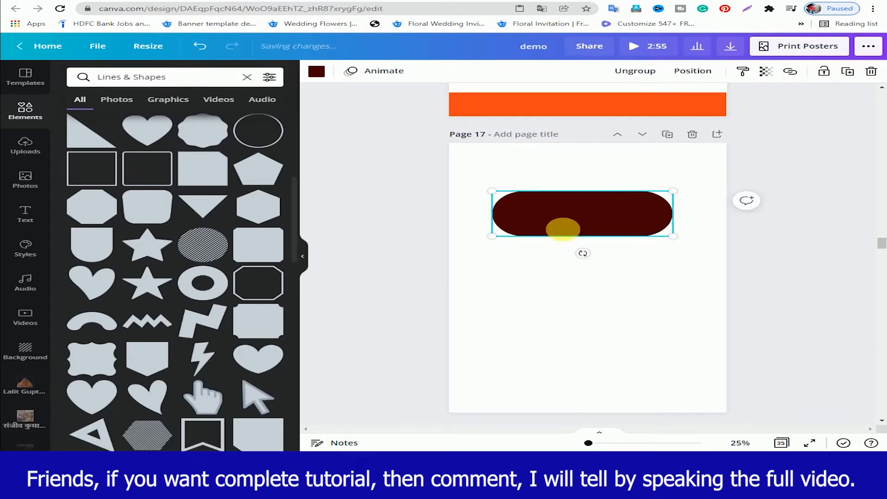
Copy the grouped maroon banner onto page 16 and place it above the man's head
{"action": "left_click", "coordinate": [560, 273]}
{"action": "left_click", "coordinate": [559, 206]}
{"action": "scroll", "coordinate": [570, 257], "scroll_direction": "up", "scroll_amount": 5}
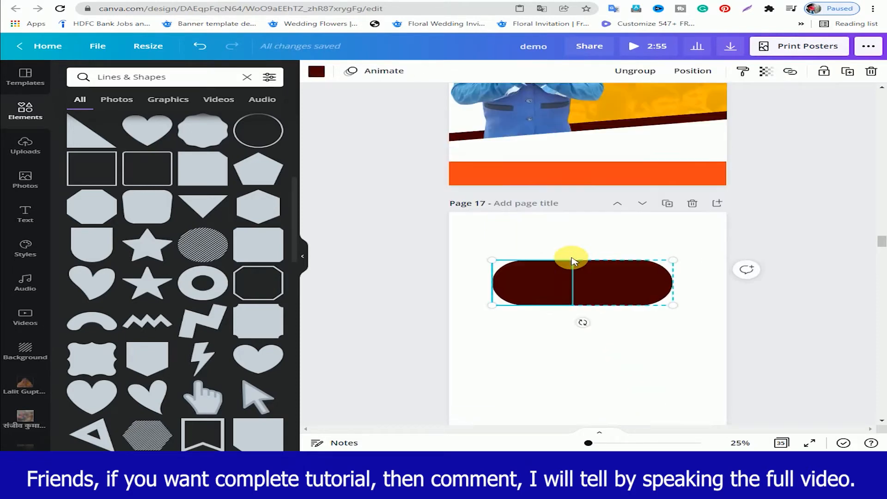
{"action": "left_click", "coordinate": [556, 156]}
{"action": "key", "text": "ctrl+v"}
{"action": "left_click_drag", "start_coordinate": [569, 196], "coordinate": [566, 168]}
Move the man's cut-out down a little and shift the banner slightly to the right so it clears his head
{"action": "left_click", "coordinate": [531, 229]}
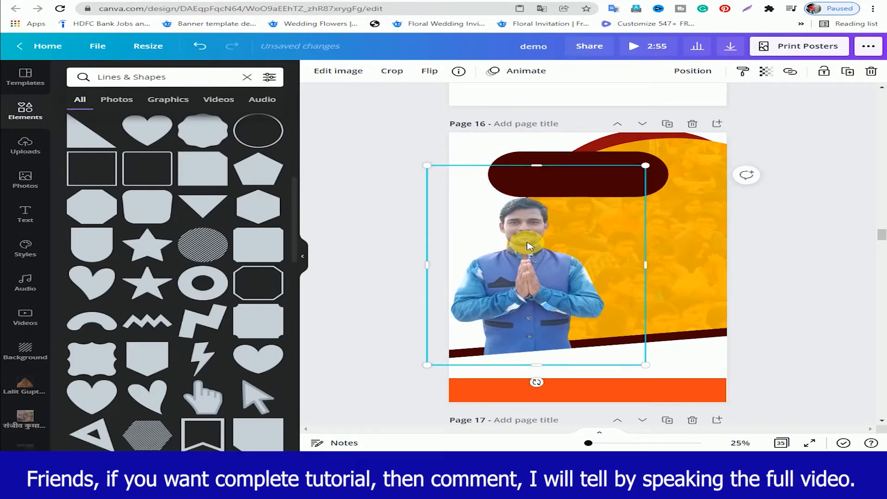
{"action": "left_click_drag", "start_coordinate": [531, 229], "coordinate": [529, 245]}
{"action": "left_click", "coordinate": [608, 157]}
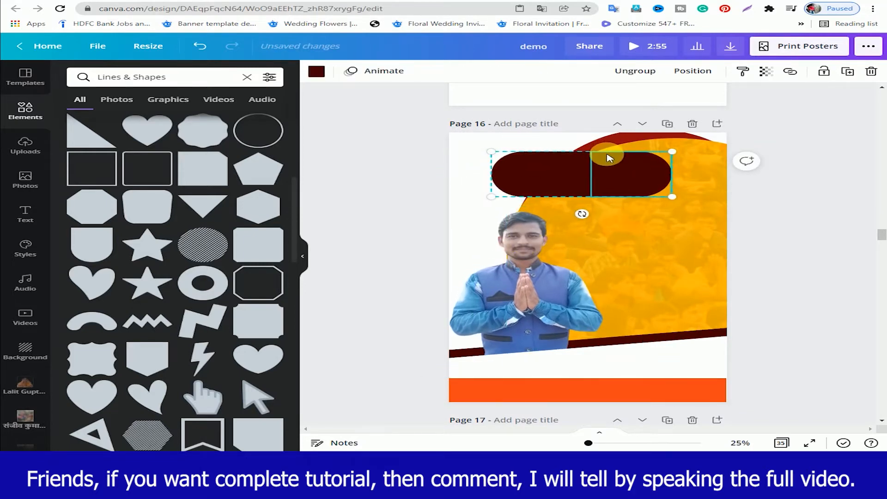
{"action": "left_click_drag", "start_coordinate": [608, 157], "coordinate": [613, 160]}
{"action": "left_click", "coordinate": [530, 238]}
{"action": "left_click_drag", "start_coordinate": [529, 238], "coordinate": [529, 247]}
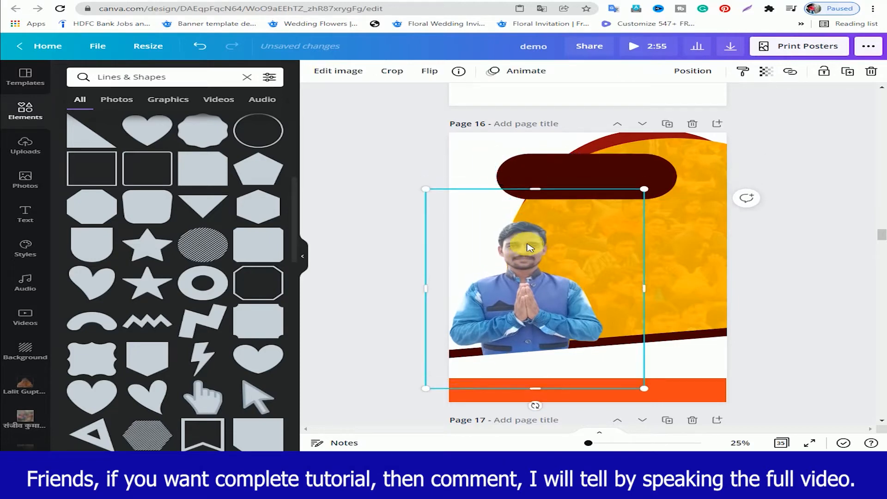
Nudge the maroon banner on page 16 and place a duplicate of it slightly lower, overlapping the original
{"action": "left_click", "coordinate": [544, 171]}
{"action": "left_click_drag", "start_coordinate": [544, 171], "coordinate": [563, 182]}
{"action": "left_click", "coordinate": [613, 150]}
Recolour every piece of the duplicate pill-shaped banner white
{"action": "left_click", "coordinate": [565, 173]}
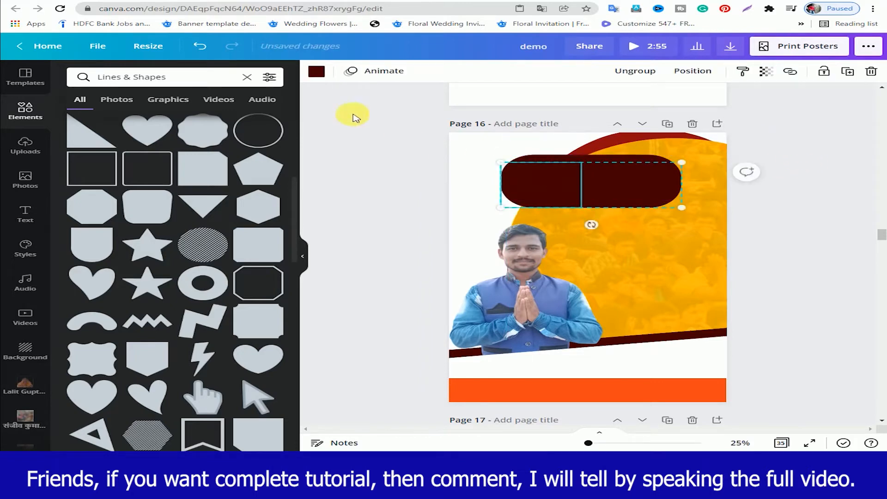
{"action": "left_click", "coordinate": [317, 72]}
{"action": "left_click", "coordinate": [267, 299]}
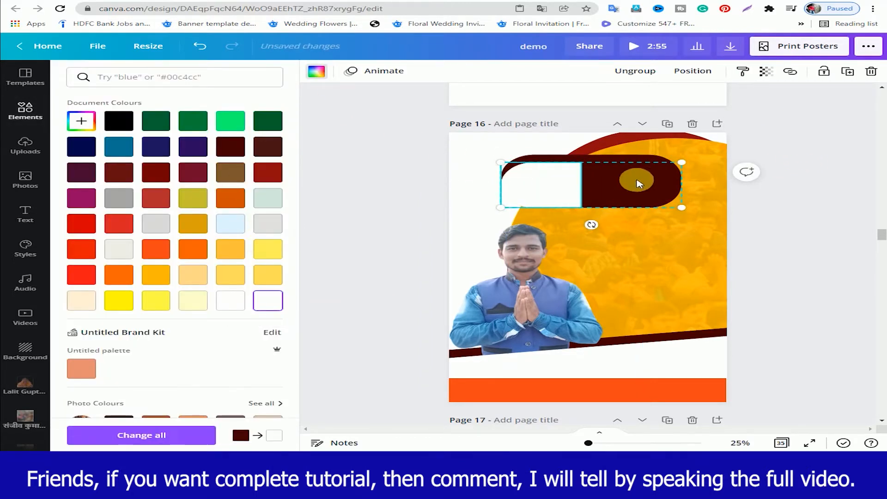
{"action": "left_click", "coordinate": [267, 300]}
{"action": "left_click", "coordinate": [565, 194]}
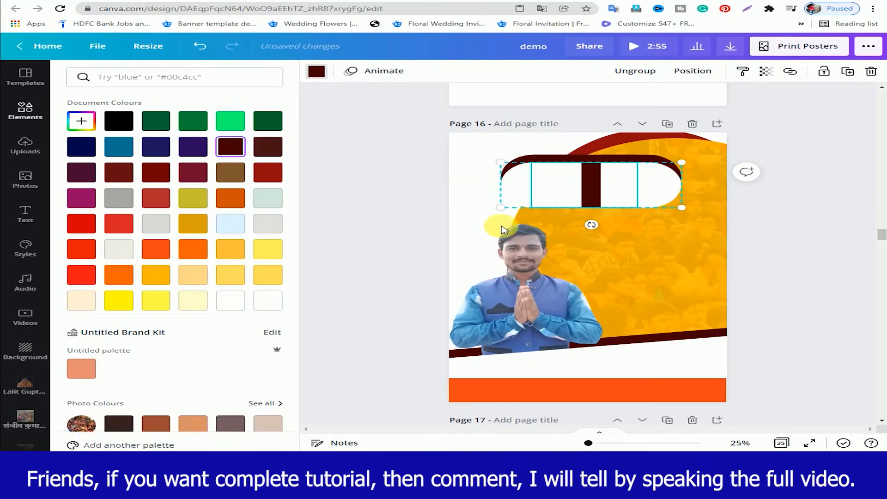
{"action": "left_click", "coordinate": [230, 301]}
{"action": "left_click", "coordinate": [619, 188]}
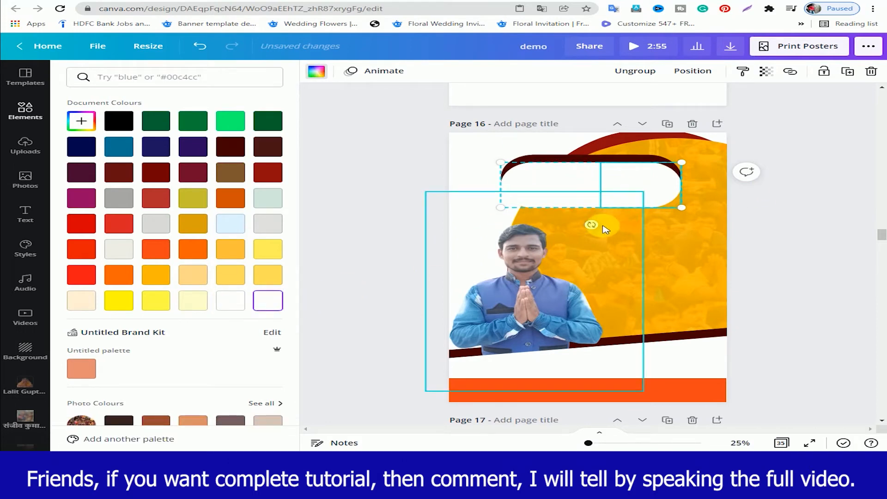
{"action": "right_click", "coordinate": [647, 188]}
{"action": "left_click", "coordinate": [705, 207]}
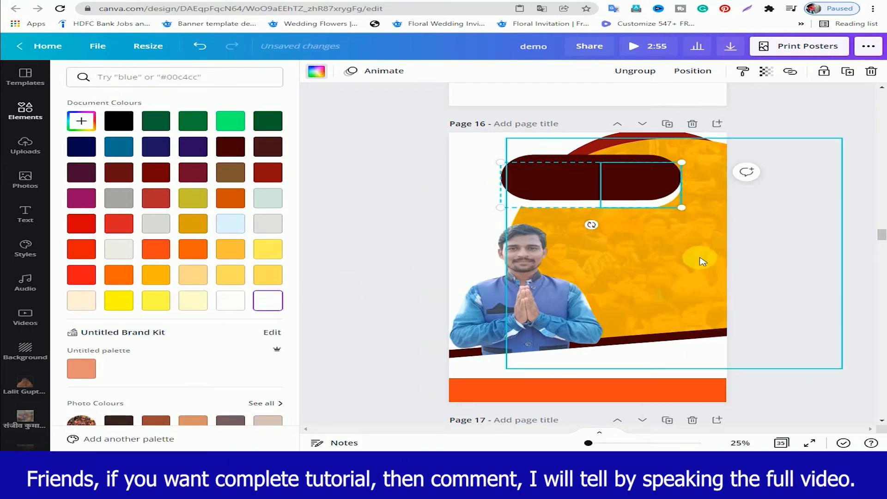
{"action": "key", "text": "ctrl+z"}
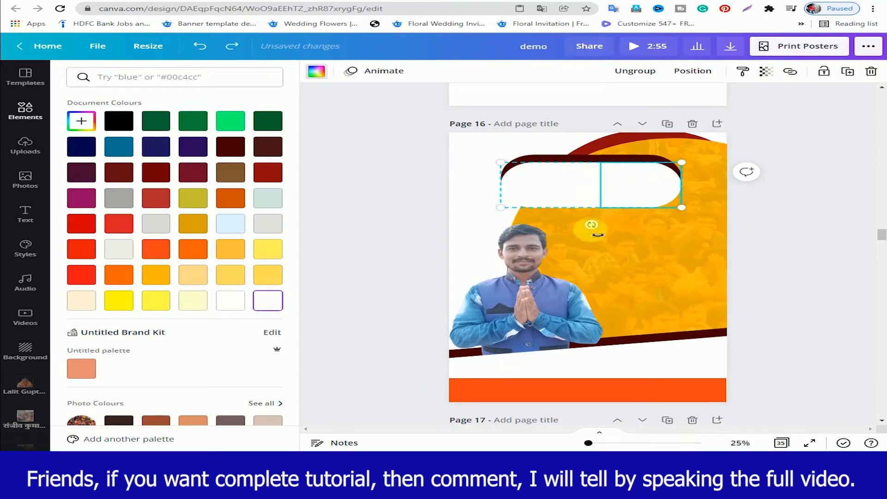
Tilt the white banner copy slightly counterclockwise, send it behind the maroon banner and align it as an offset backing
{"action": "mouse_move", "coordinate": [592, 225]}
{"action": "left_mouse_down"}
{"action": "mouse_move", "coordinate": [602, 233]}
{"action": "mouse_move", "coordinate": [600, 220]}
{"action": "mouse_move", "coordinate": [597, 231]}
{"action": "left_mouse_up"}
{"action": "right_click", "coordinate": [578, 206]}
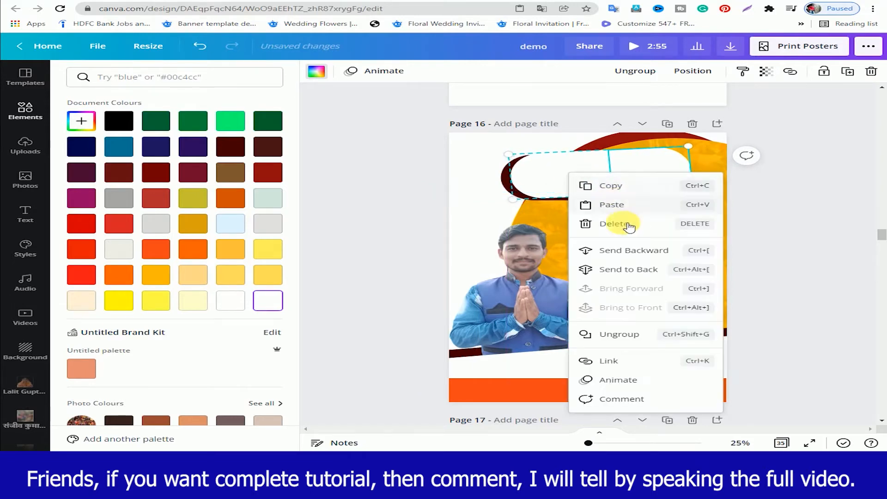
{"action": "left_click", "coordinate": [633, 250]}
{"action": "left_click_drag", "start_coordinate": [639, 244], "coordinate": [661, 242]}
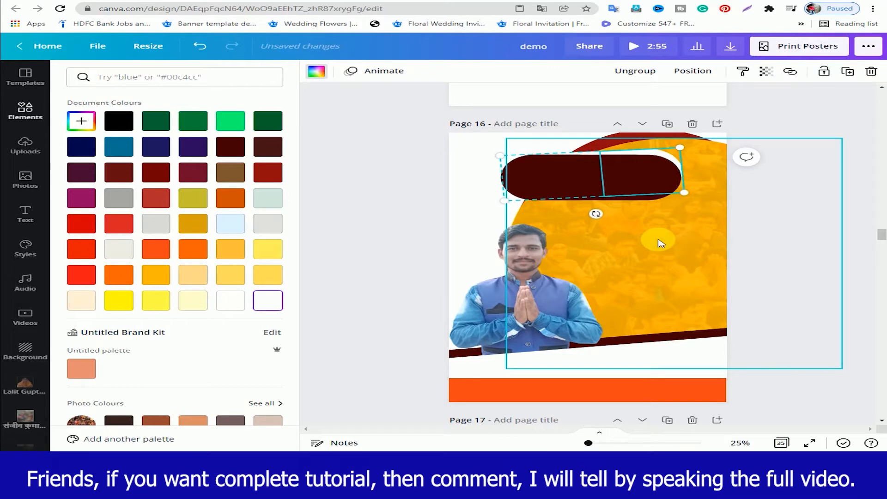
Select the maroon banner together with its white backing and group them
{"action": "left_click", "coordinate": [798, 115]}
{"action": "left_click", "coordinate": [573, 159]}
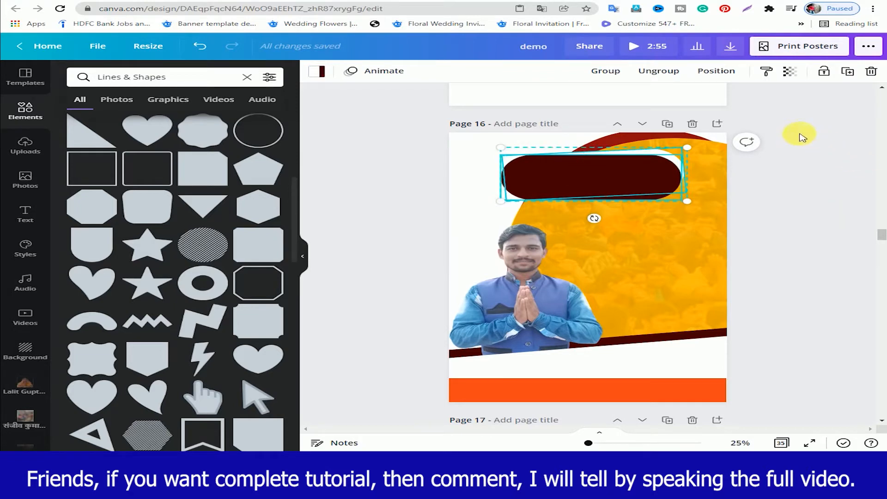
{"action": "right_click", "coordinate": [569, 181]}
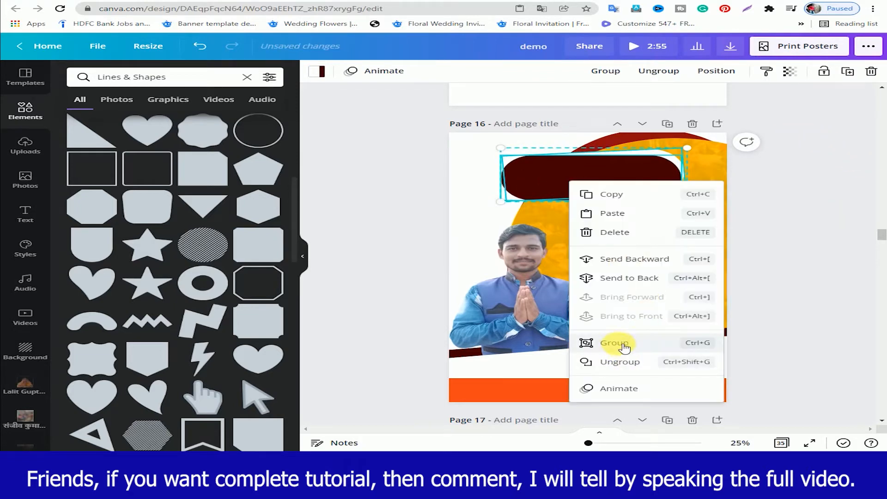
{"action": "left_click", "coordinate": [568, 340]}
{"action": "scroll", "coordinate": [800, 167], "scroll_direction": "down", "scroll_amount": 1}
{"action": "scroll", "coordinate": [799, 180], "scroll_direction": "up", "scroll_amount": 3}
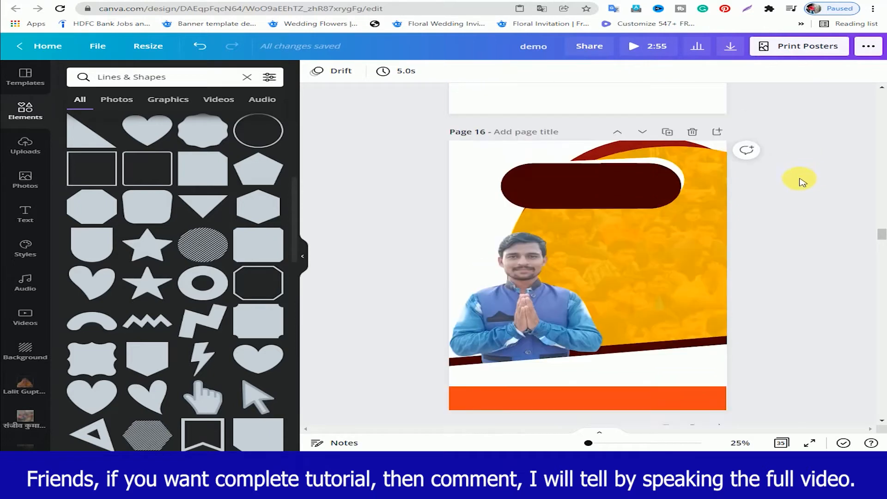
{"action": "key", "text": "Down"}
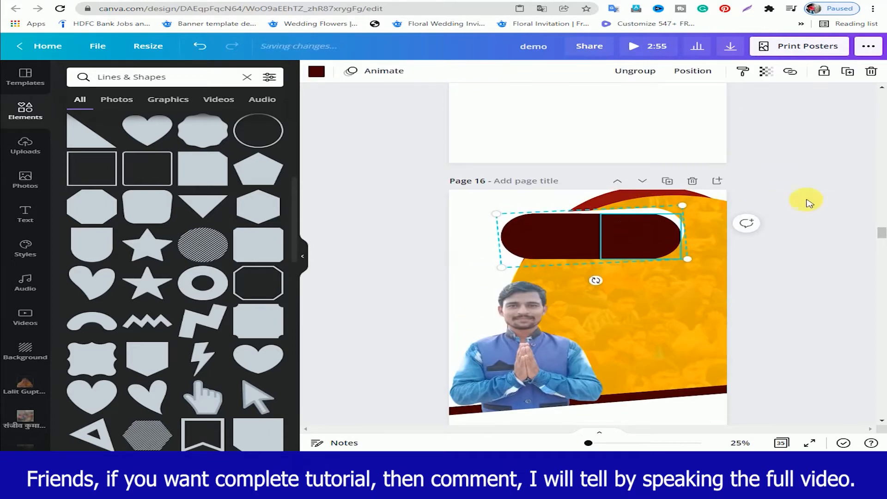
{"action": "left_click", "coordinate": [821, 182]}
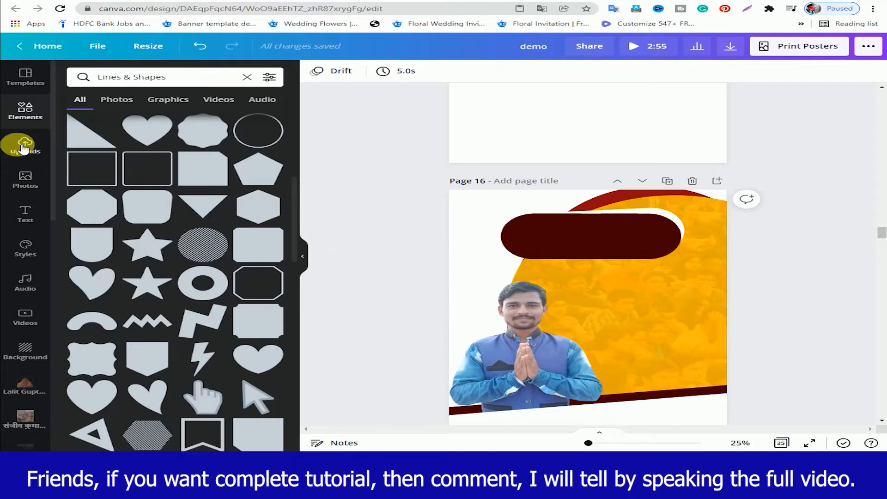
Add a circle from the Lines & Shapes elements to page 16, colour it light yellow and set its transparency to 39
{"action": "scroll", "coordinate": [164, 215], "scroll_direction": "up", "scroll_amount": 5}
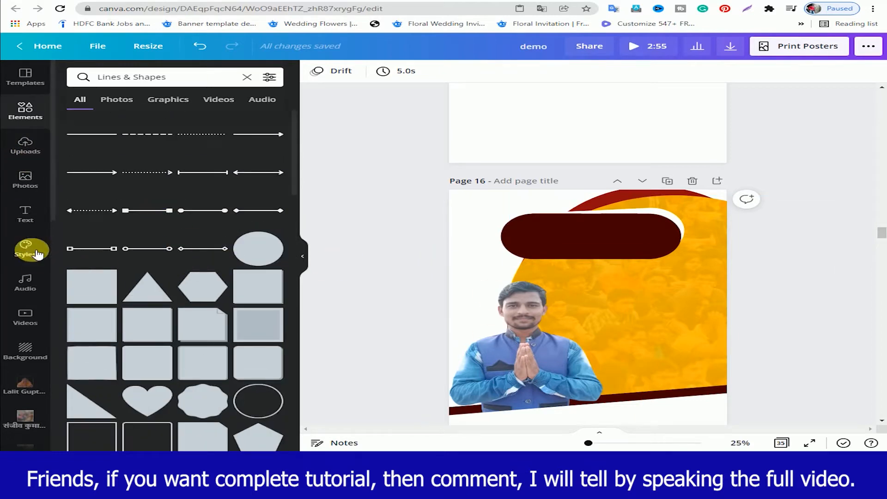
{"action": "left_click", "coordinate": [258, 249]}
{"action": "left_click_drag", "start_coordinate": [583, 294], "coordinate": [602, 259]}
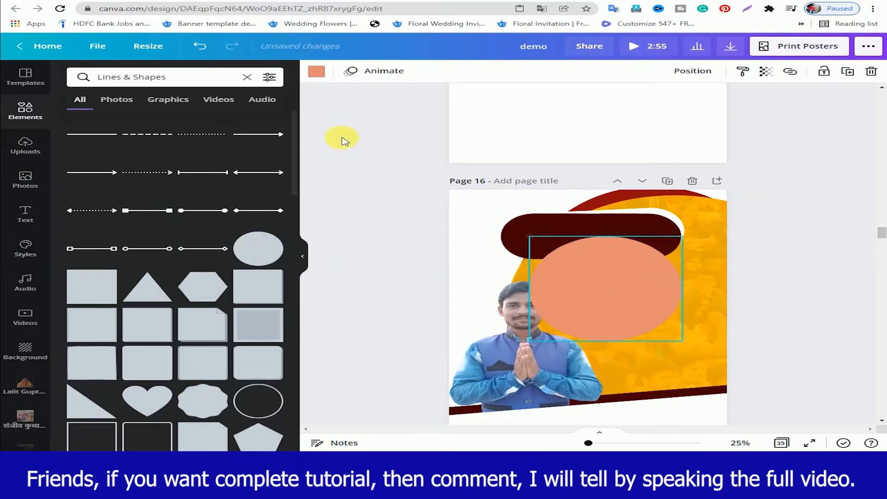
{"action": "left_click", "coordinate": [317, 70]}
{"action": "left_click", "coordinate": [86, 302]}
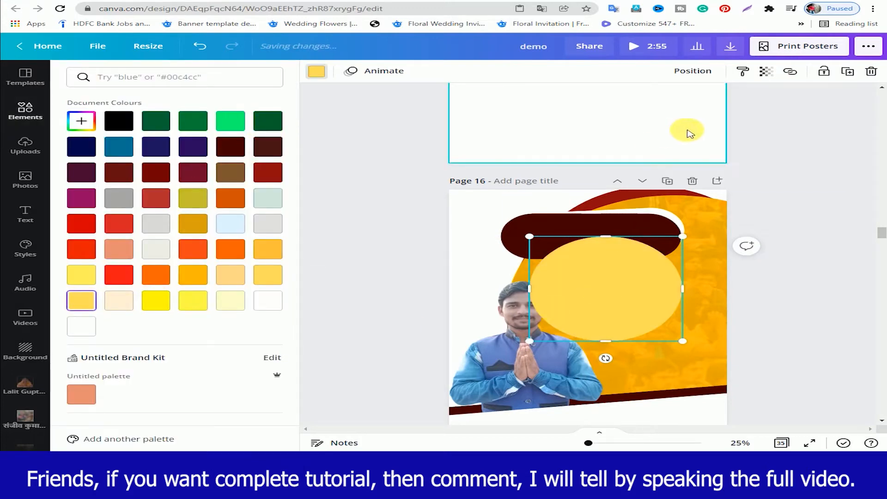
{"action": "left_click", "coordinate": [766, 71]}
{"action": "left_click_drag", "start_coordinate": [705, 109], "coordinate": [666, 113]}
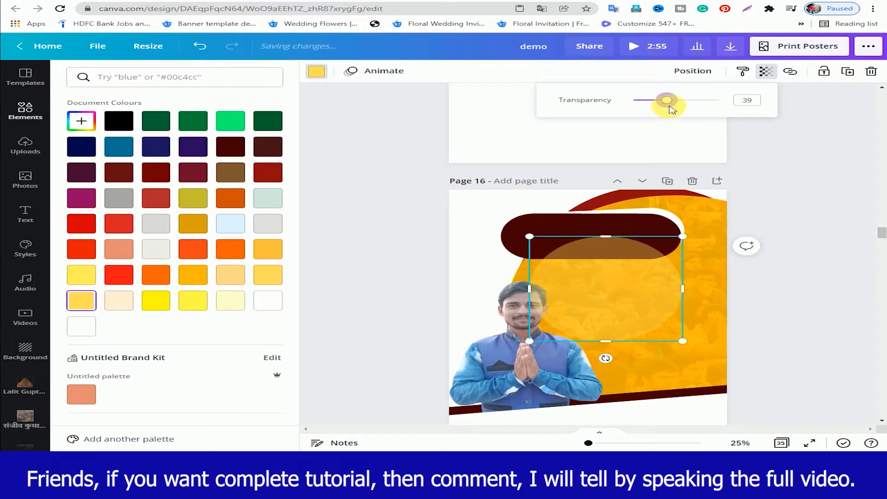
Move the translucent yellow circle up over the banner and send it backward until it sits behind the banner
{"action": "left_click_drag", "start_coordinate": [602, 278], "coordinate": [593, 231]}
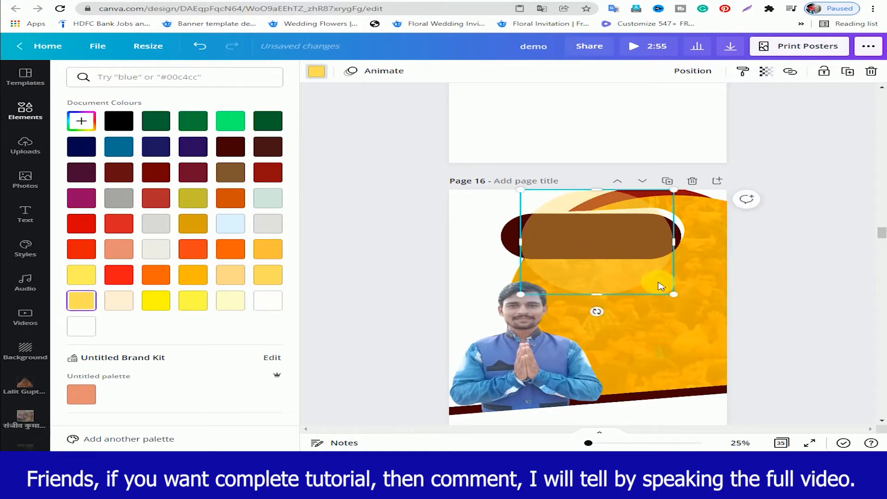
{"action": "left_click_drag", "start_coordinate": [621, 272], "coordinate": [616, 272]}
{"action": "right_click", "coordinate": [614, 272]}
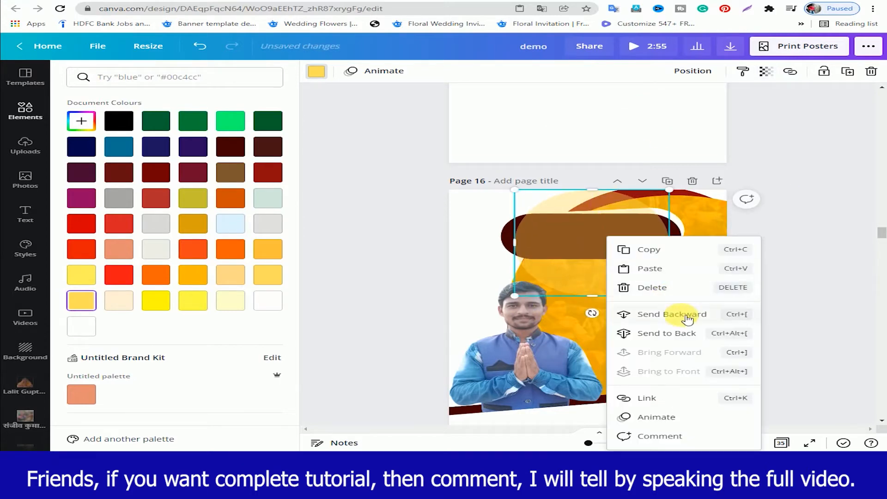
{"action": "left_click", "coordinate": [667, 314]}
{"action": "right_click", "coordinate": [604, 283]}
{"action": "left_click", "coordinate": [668, 315]}
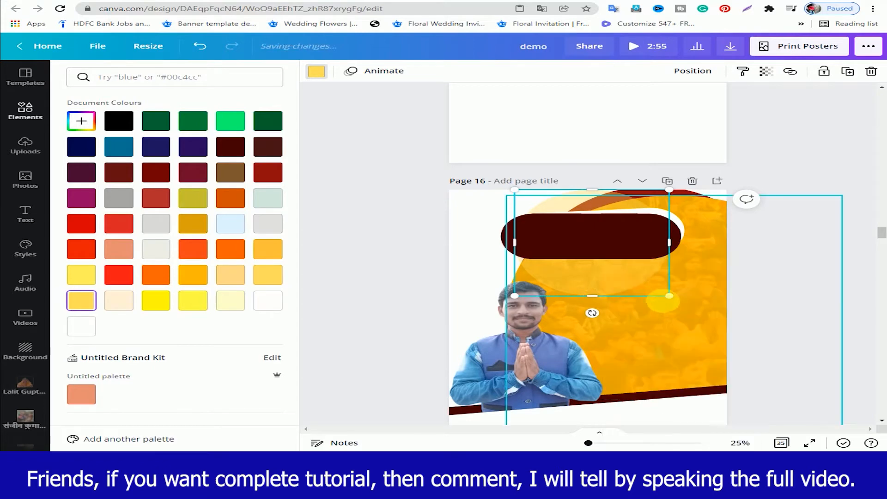
{"action": "left_click", "coordinate": [621, 272]}
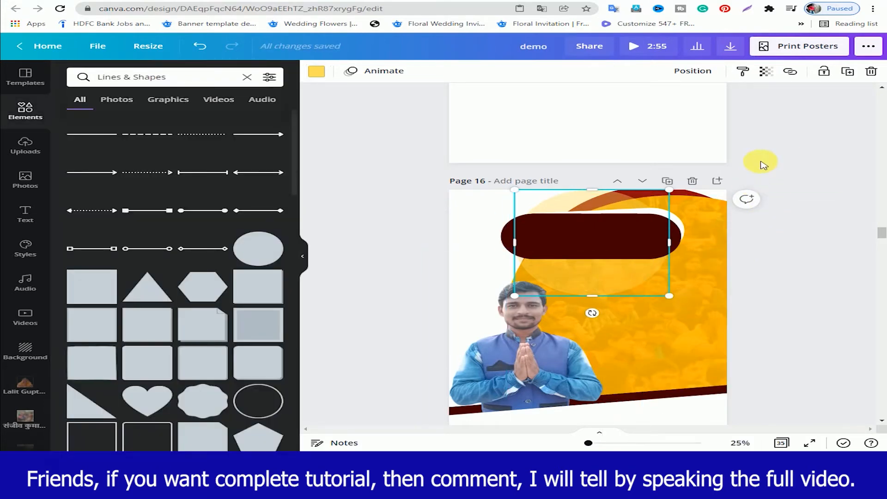
Add a square shape to page 16 and colour it dark maroon, #440002
{"action": "left_click", "coordinate": [89, 291]}
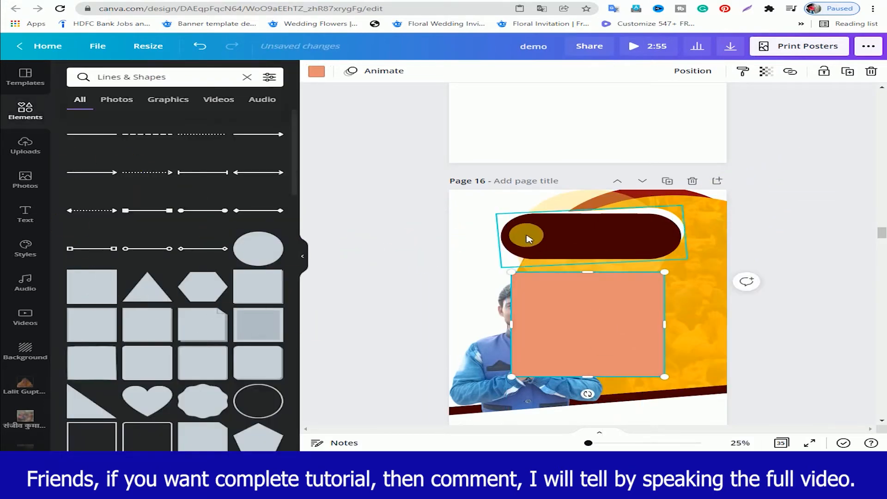
{"action": "left_click", "coordinate": [322, 75]}
{"action": "left_click", "coordinate": [230, 147]}
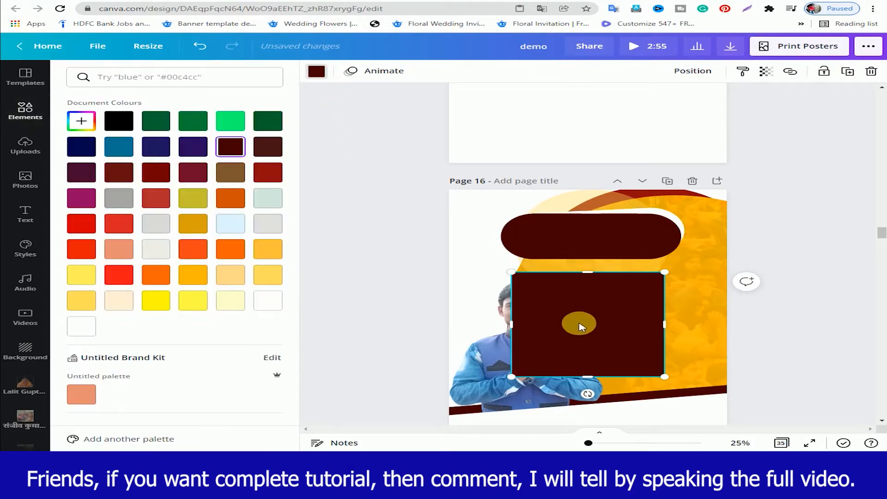
{"action": "left_click", "coordinate": [684, 322]}
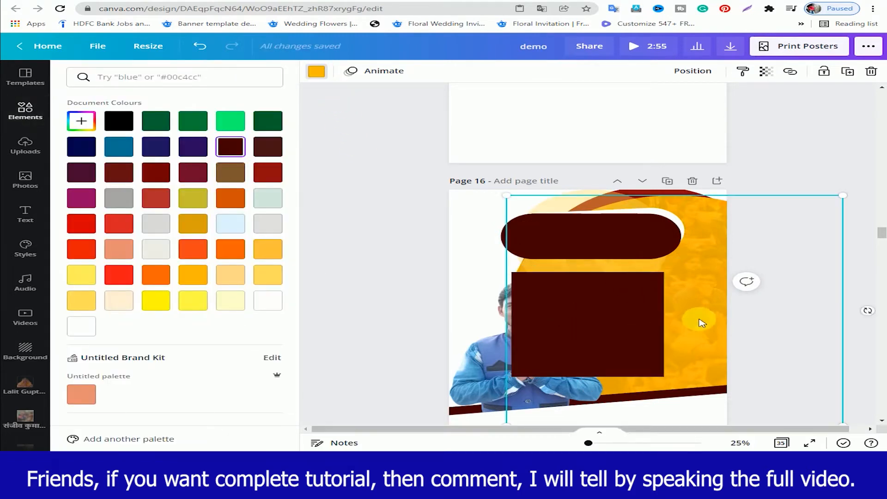
Widen the maroon square into a rectangle, rotate it diagonally over the poster's upper-right corner and make it narrower
{"action": "left_click", "coordinate": [598, 317]}
{"action": "left_click_drag", "start_coordinate": [666, 331], "coordinate": [763, 324]}
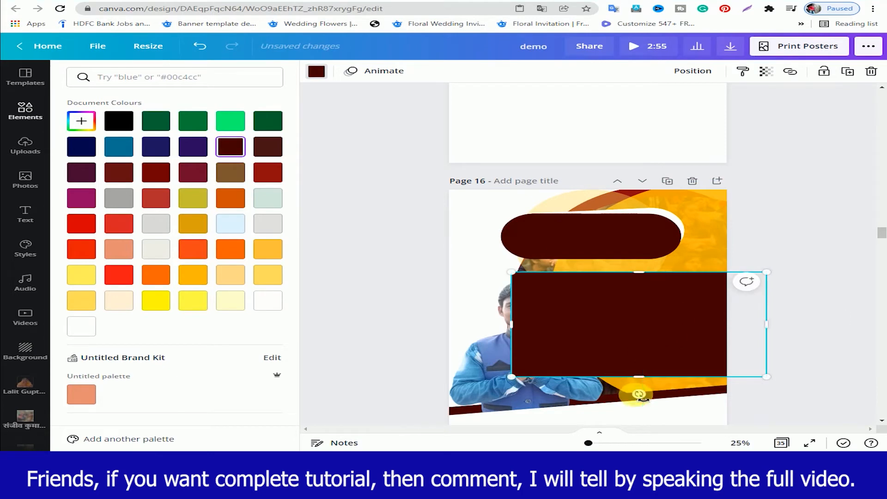
{"action": "left_click_drag", "start_coordinate": [636, 394], "coordinate": [671, 220]}
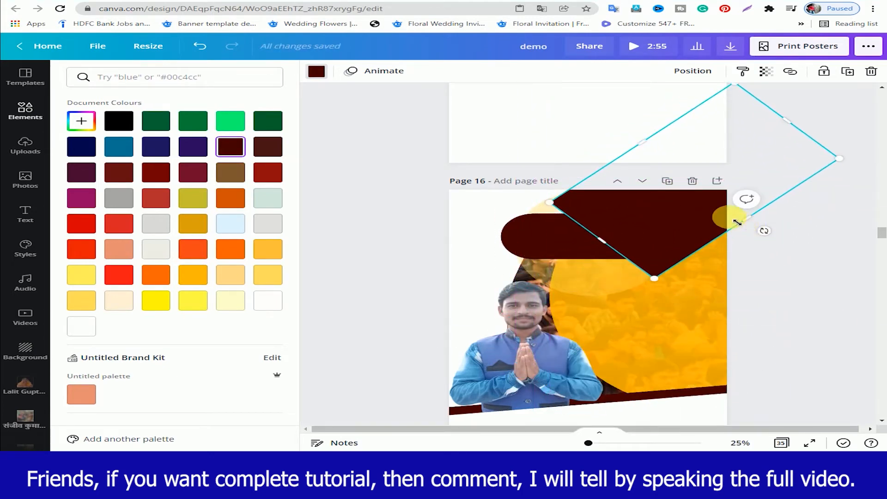
{"action": "left_click_drag", "start_coordinate": [740, 222], "coordinate": [712, 195]}
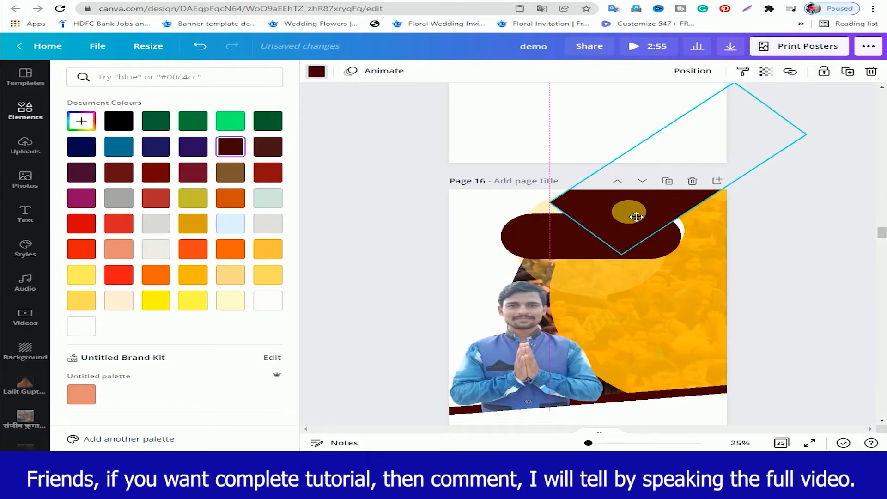
Change the diagonal rectangle's colour to the lighter maroon #700407
{"action": "left_click", "coordinate": [82, 121]}
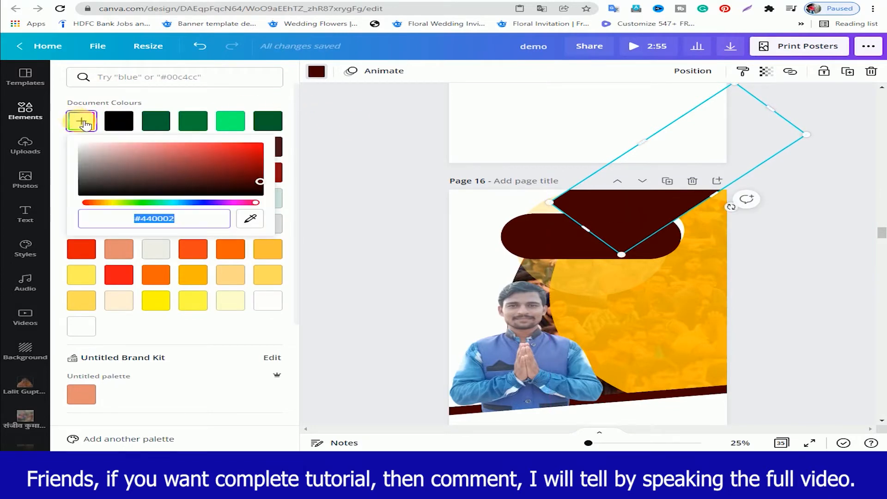
{"action": "left_click_drag", "start_coordinate": [265, 179], "coordinate": [258, 173]}
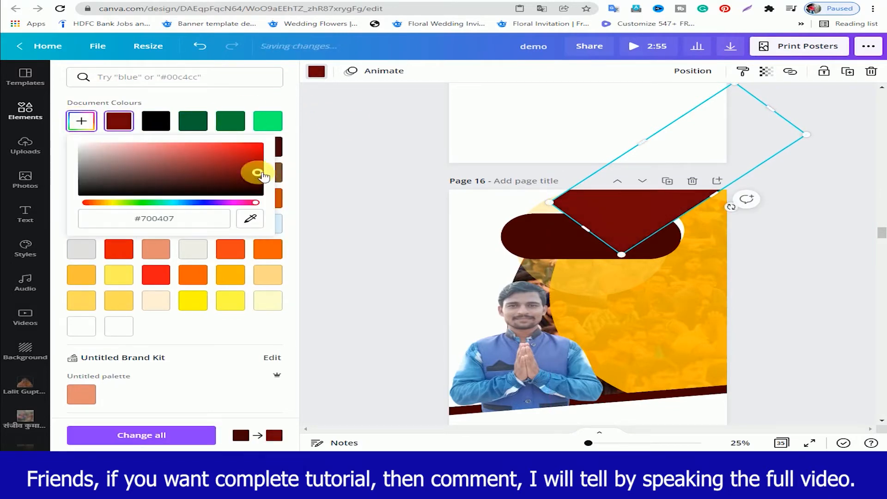
Send the diagonal maroon rectangle backward until it sits behind the layered pill banner
{"action": "right_click", "coordinate": [631, 210]}
{"action": "left_click", "coordinate": [665, 283]}
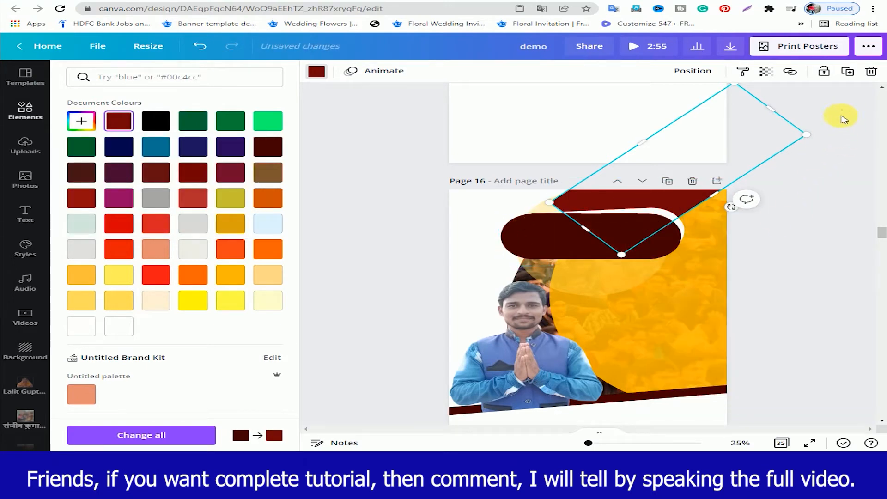
{"action": "left_click", "coordinate": [838, 114]}
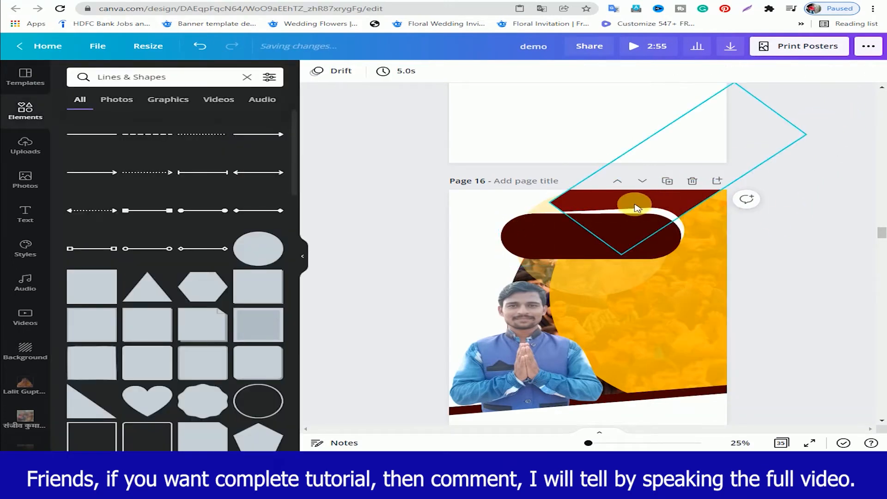
{"action": "left_click", "coordinate": [671, 197]}
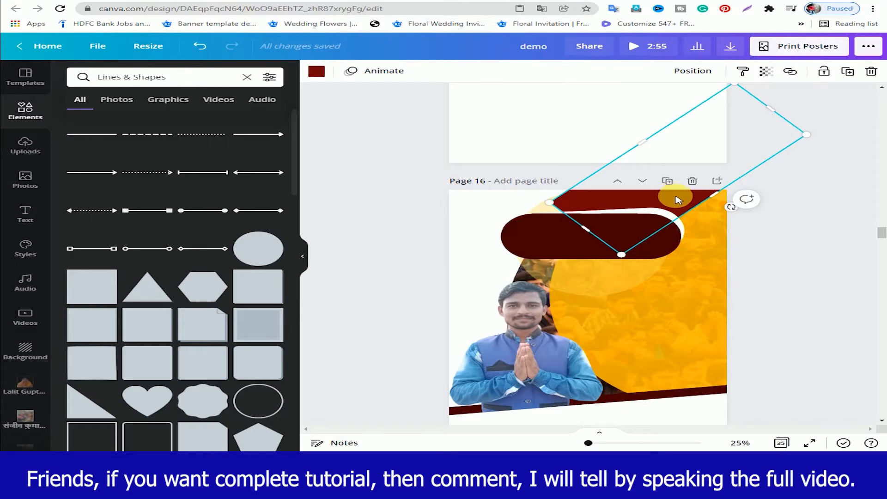
{"action": "left_click_drag", "start_coordinate": [677, 200], "coordinate": [692, 221]}
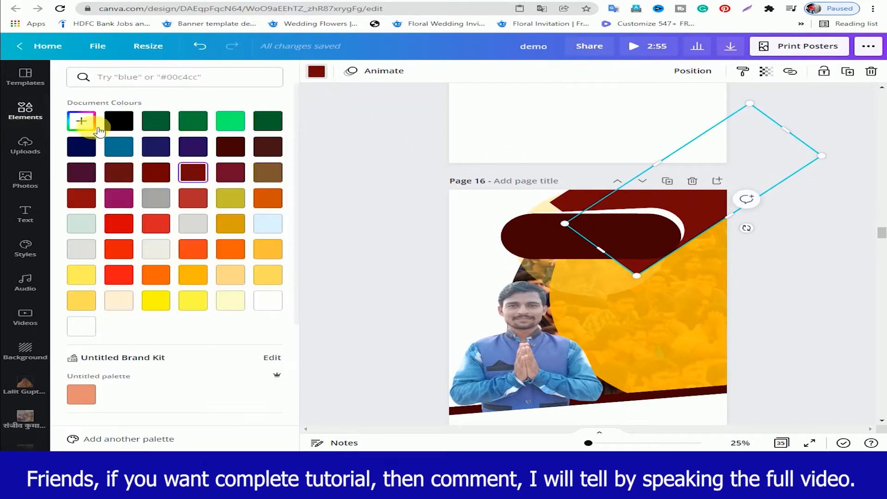
{"action": "left_click", "coordinate": [81, 121]}
{"action": "left_click_drag", "start_coordinate": [255, 171], "coordinate": [217, 169]}
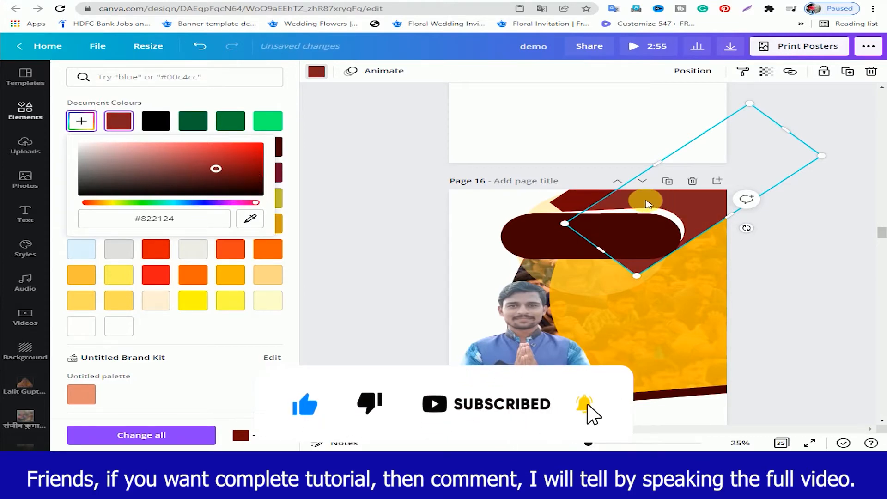
{"action": "left_click_drag", "start_coordinate": [747, 227], "coordinate": [739, 255]}
{"action": "left_click_drag", "start_coordinate": [698, 212], "coordinate": [776, 235]}
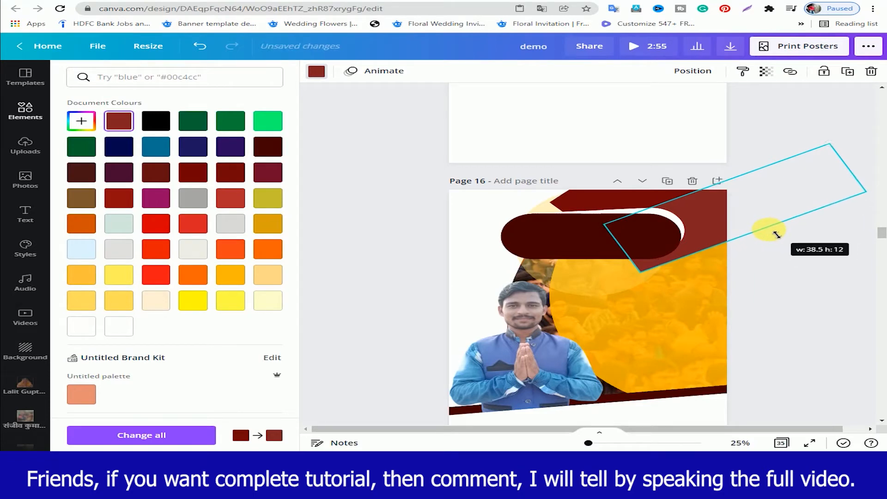
{"action": "key", "text": "Delete"}
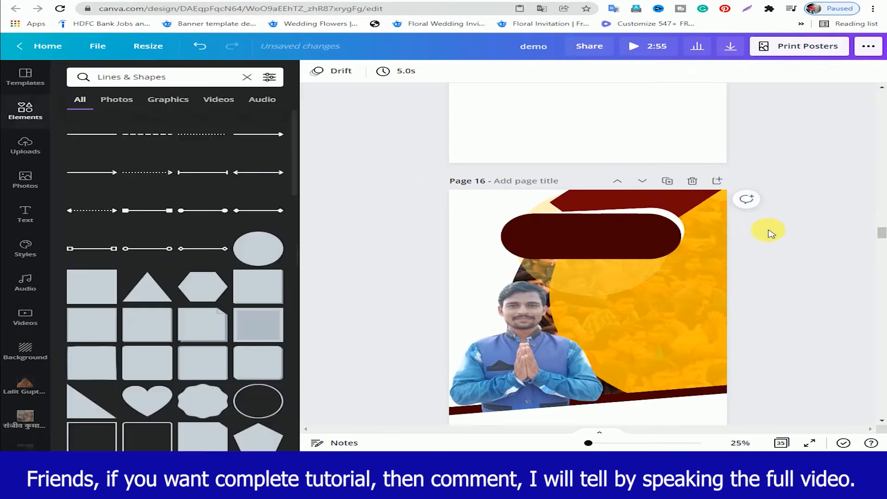
Add a triangle shape to page 16 and colour it dark maroon, #700002
{"action": "left_click", "coordinate": [146, 288]}
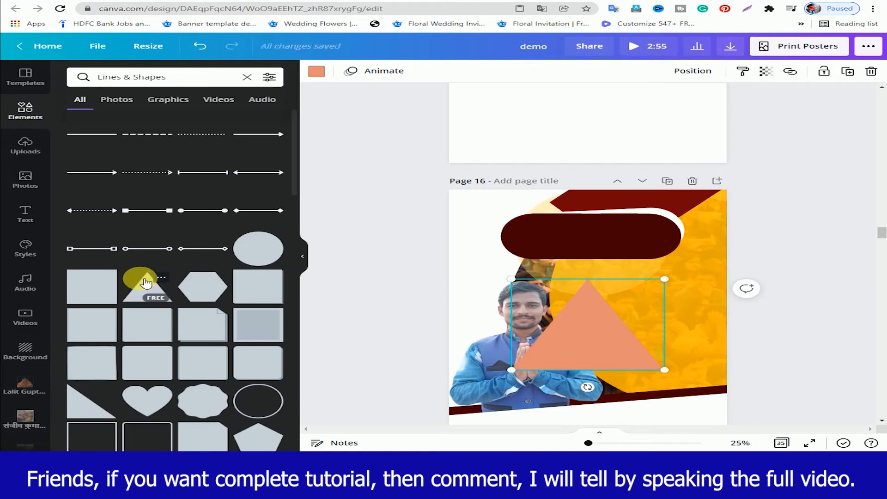
{"action": "left_click_drag", "start_coordinate": [587, 335], "coordinate": [591, 337]}
{"action": "left_click", "coordinate": [316, 73]}
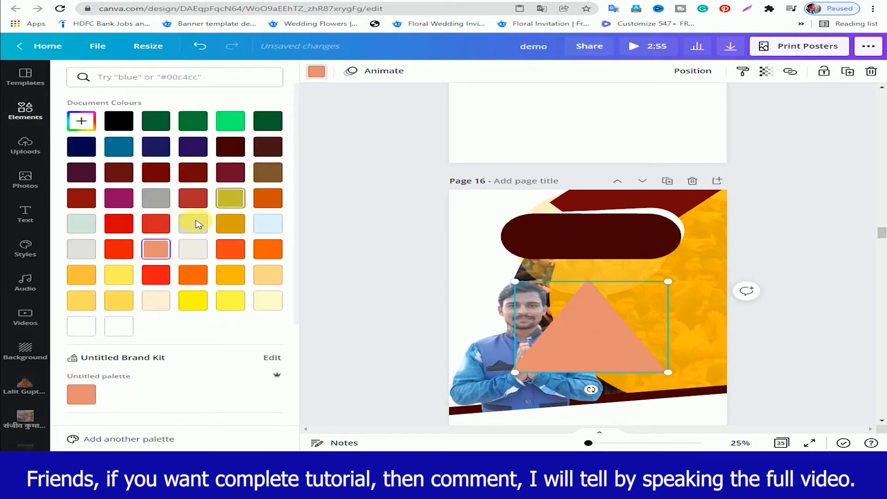
{"action": "left_click", "coordinate": [81, 197]}
{"action": "key", "text": "ctrl+z"}
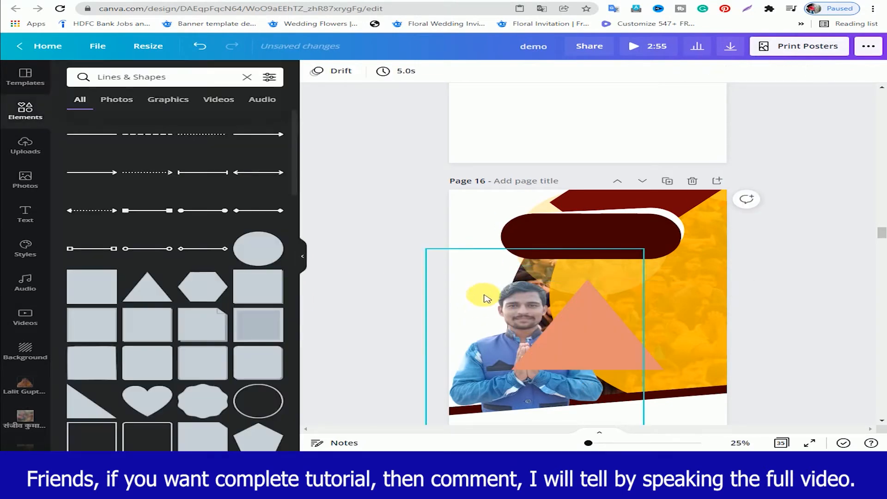
{"action": "scroll", "coordinate": [150, 319], "scroll_direction": "down", "scroll_amount": 5}
{"action": "left_click", "coordinate": [590, 337]}
{"action": "scroll", "coordinate": [337, 148], "scroll_direction": "up", "scroll_amount": 1}
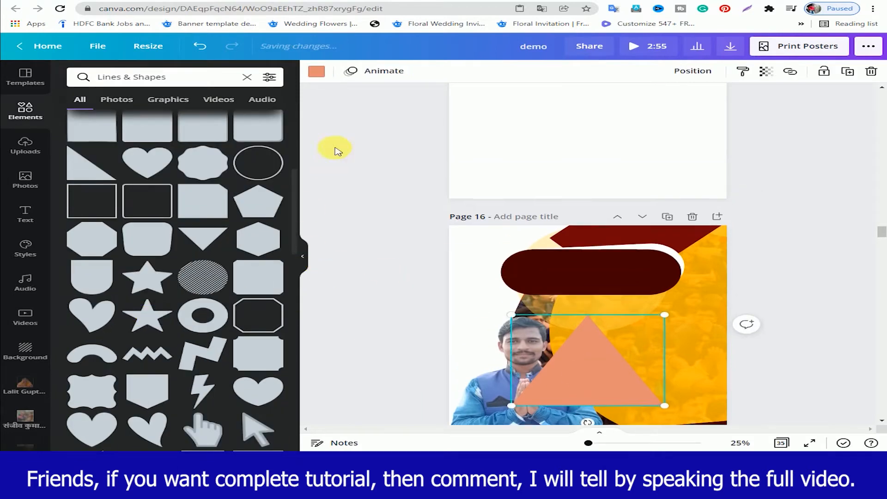
{"action": "left_click", "coordinate": [316, 72]}
{"action": "left_click", "coordinate": [156, 172]}
{"action": "scroll", "coordinate": [808, 284], "scroll_direction": "down", "scroll_amount": 2}
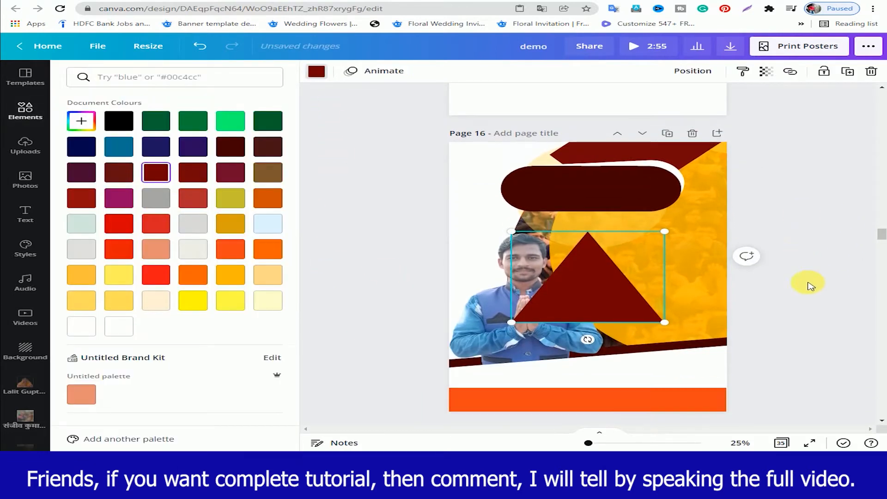
Rotate and slightly enlarge the maroon triangle, positioning it over the poster's upper-right corner
{"action": "left_click_drag", "start_coordinate": [587, 340], "coordinate": [714, 266]}
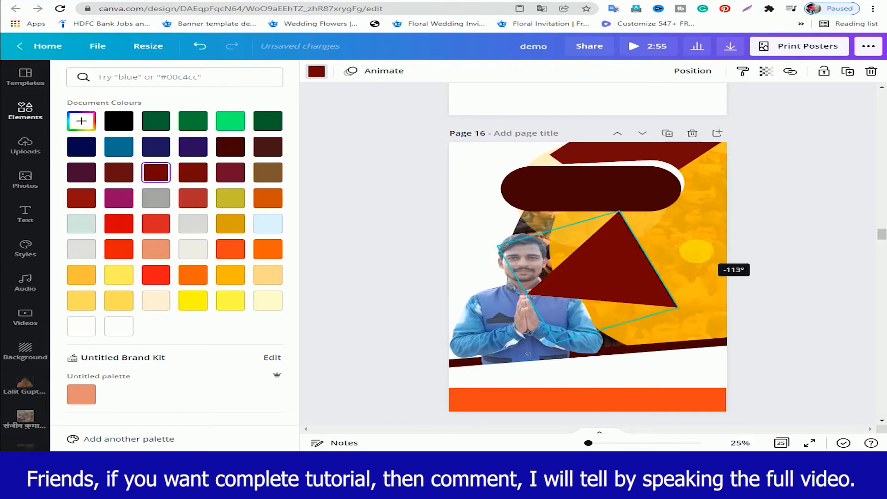
{"action": "left_click_drag", "start_coordinate": [629, 254], "coordinate": [687, 196]}
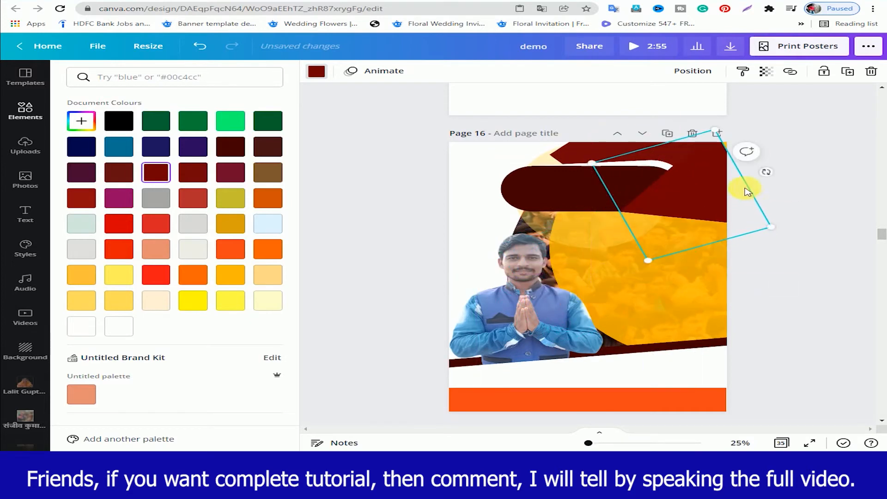
{"action": "left_click_drag", "start_coordinate": [783, 229], "coordinate": [793, 227]}
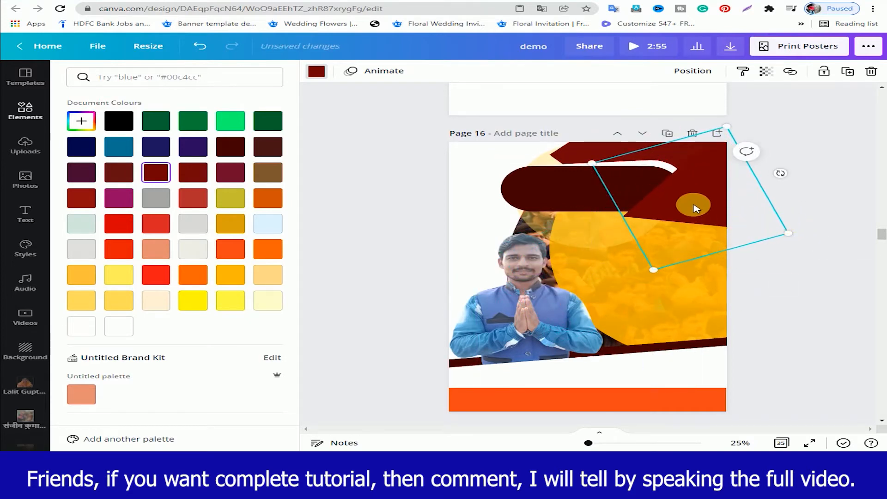
{"action": "left_click_drag", "start_coordinate": [696, 208], "coordinate": [696, 198]}
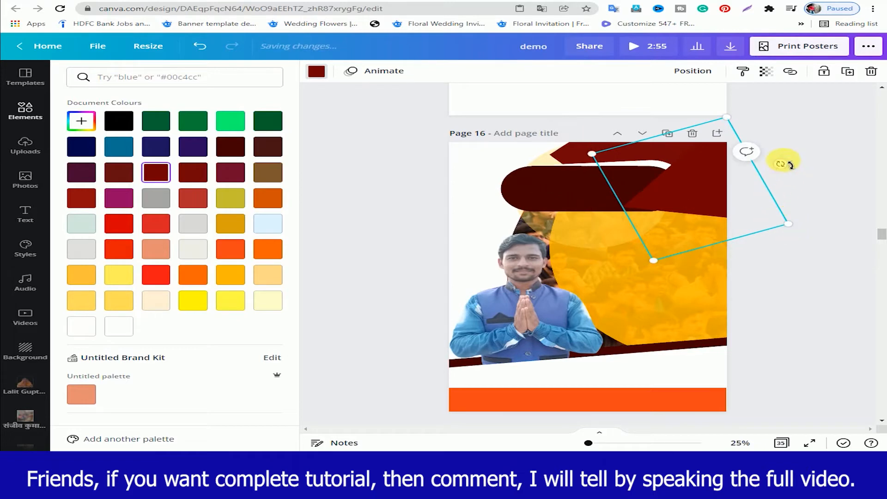
{"action": "left_click_drag", "start_coordinate": [790, 165], "coordinate": [786, 111]}
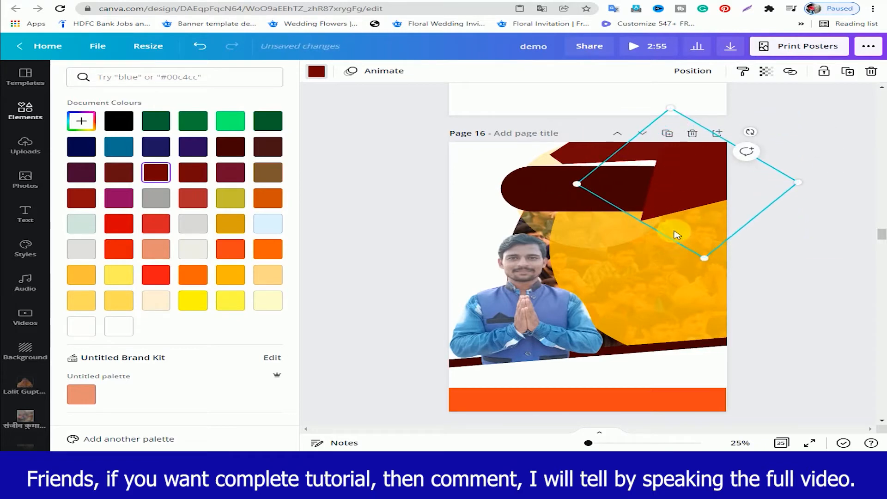
Send the triangle backward behind the pill banner and change its colour to the brighter red #9D090B
{"action": "right_click", "coordinate": [683, 200]}
{"action": "left_click", "coordinate": [770, 267]}
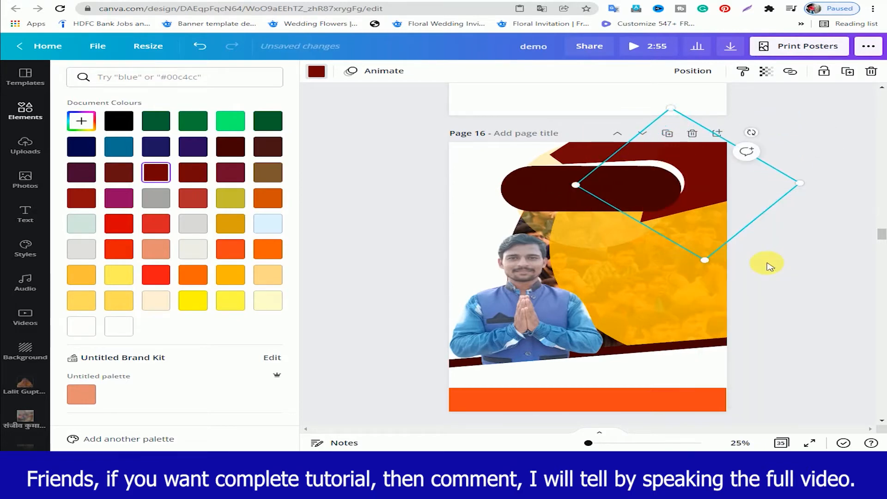
{"action": "left_click", "coordinate": [316, 71]}
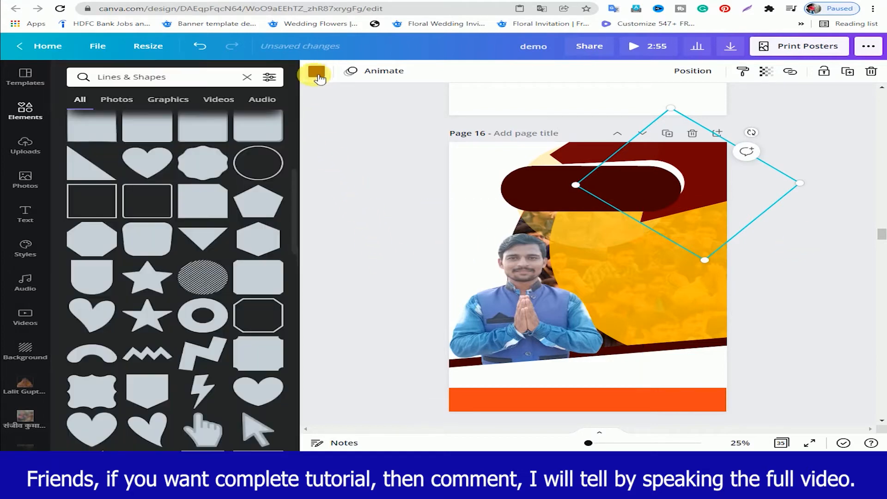
{"action": "left_click", "coordinate": [316, 71]}
{"action": "left_click", "coordinate": [81, 121]}
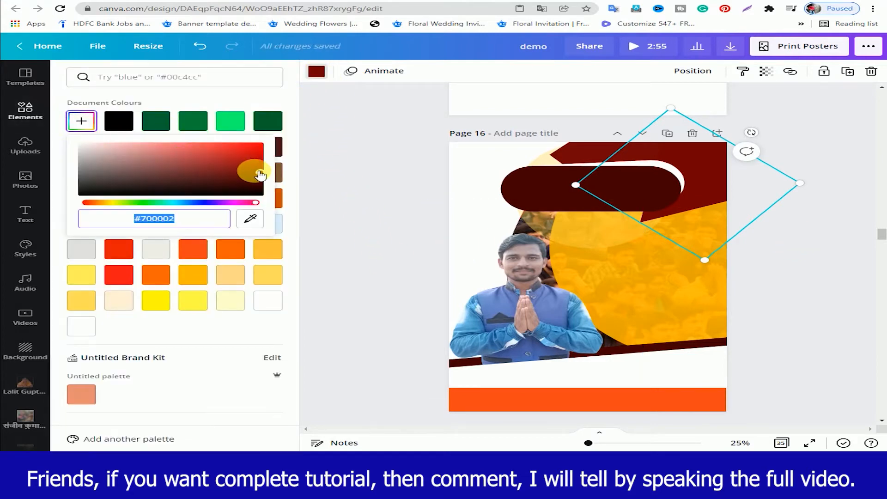
{"action": "left_click_drag", "start_coordinate": [260, 174], "coordinate": [255, 164]}
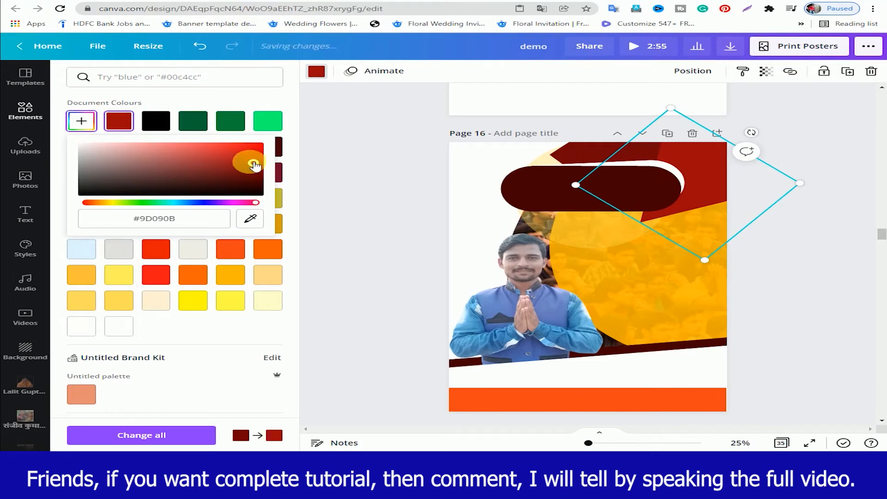
{"action": "left_click", "coordinate": [705, 185]}
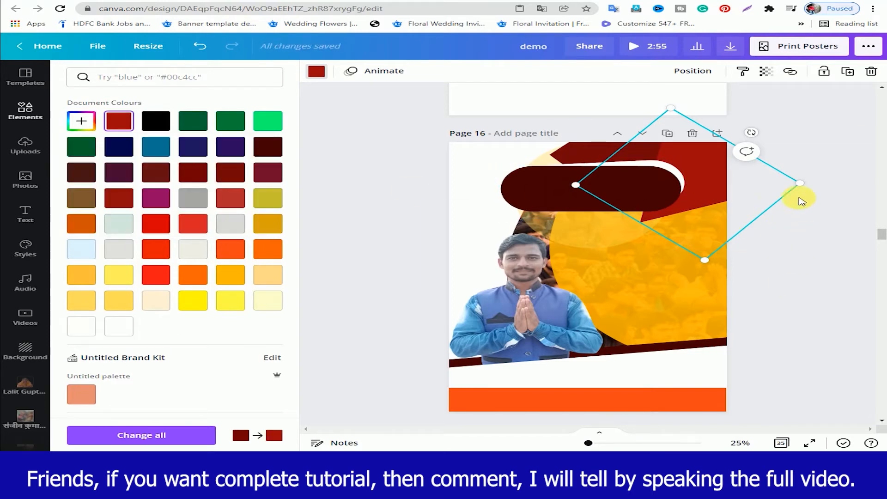
{"action": "left_click_drag", "start_coordinate": [813, 188], "coordinate": [793, 183]}
Shift the amber circle that tints the crowd photo left and slightly down to cover more of the photo
{"action": "left_click", "coordinate": [670, 275]}
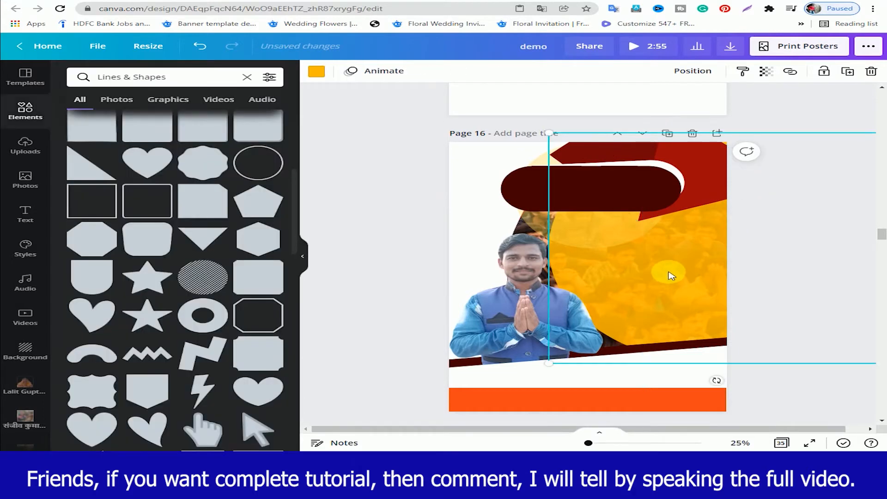
{"action": "key", "text": "Left"}
{"action": "key", "text": "Left"}
{"action": "key", "text": "Left"}
{"action": "key", "text": "Left"}
{"action": "key", "text": "Left"}
{"action": "key", "text": "Left"}
{"action": "key", "text": "Left"}
{"action": "key", "text": "Left"}
{"action": "key", "text": "Left"}
{"action": "key", "text": "Left"}
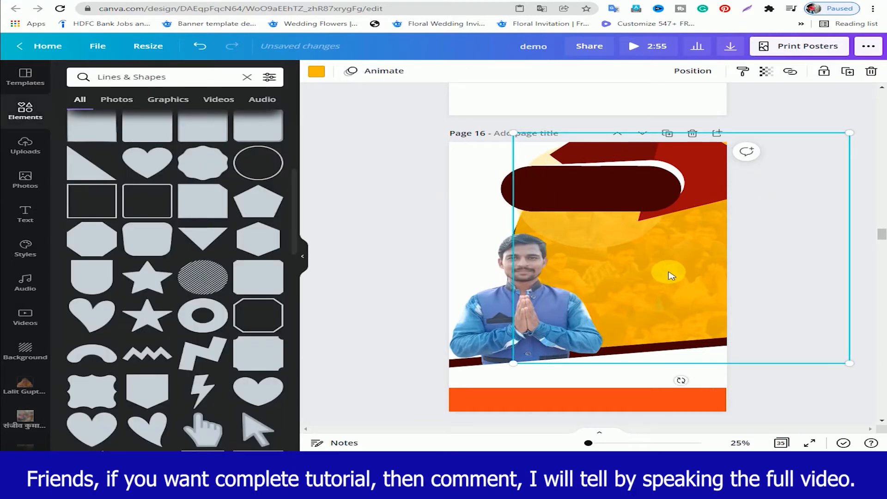
{"action": "key", "text": "Down"}
{"action": "key", "text": "Down"}
{"action": "key", "text": "Left"}
{"action": "key", "text": "Down"}
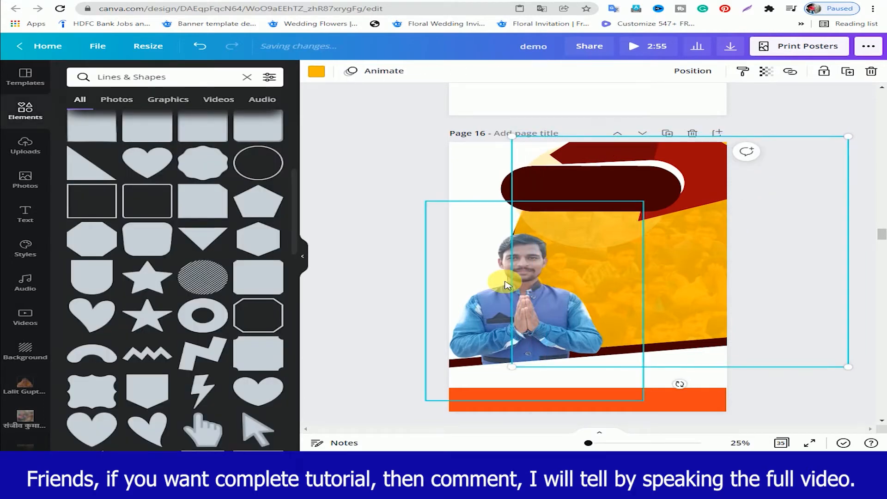
Cut the man's image from the page and nudge the amber circle further left and down over the whole crowd photo
{"action": "left_click", "coordinate": [505, 285]}
{"action": "key", "text": "Delete"}
{"action": "left_click", "coordinate": [569, 280]}
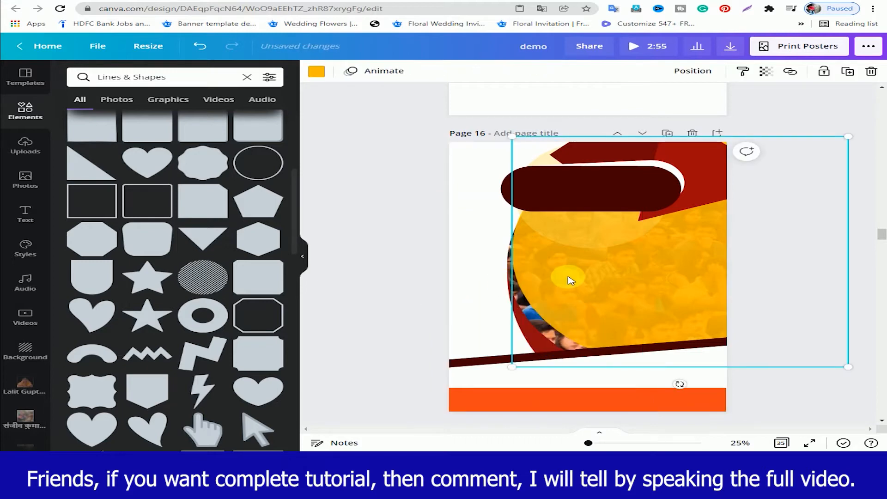
{"action": "key", "text": "Left"}
{"action": "key", "text": "Left"}
{"action": "key", "text": "Left"}
{"action": "key", "text": "Left"}
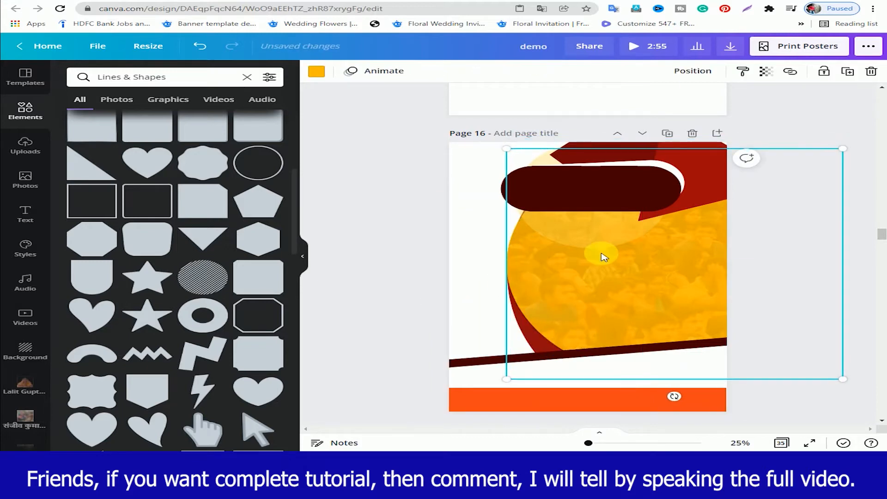
{"action": "key", "text": "ctrl+z"}
{"action": "key", "text": "ctrl+z"}
{"action": "key", "text": "ctrl+z"}
{"action": "key", "text": "ctrl+z"}
{"action": "key", "text": "ctrl+z"}
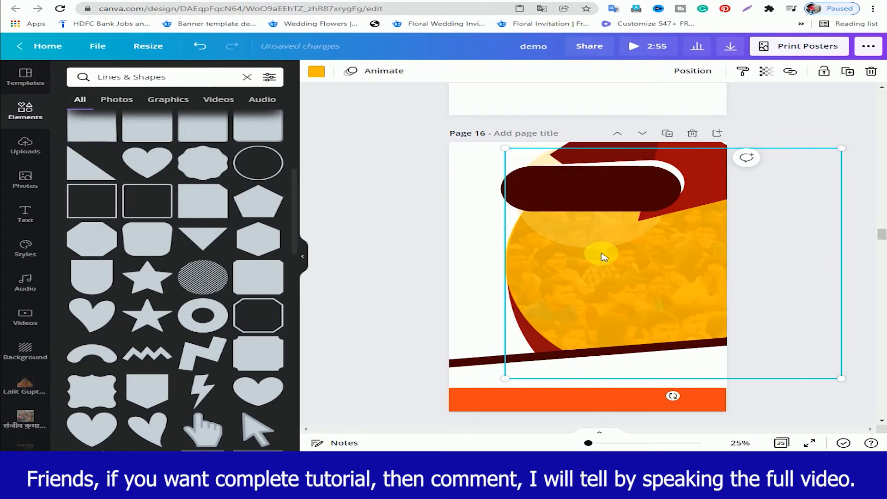
Paste the man's cut-out back onto the poster and send it backward until the diagonal maroon line and white strip cover its base
{"action": "right_click", "coordinate": [521, 299]}
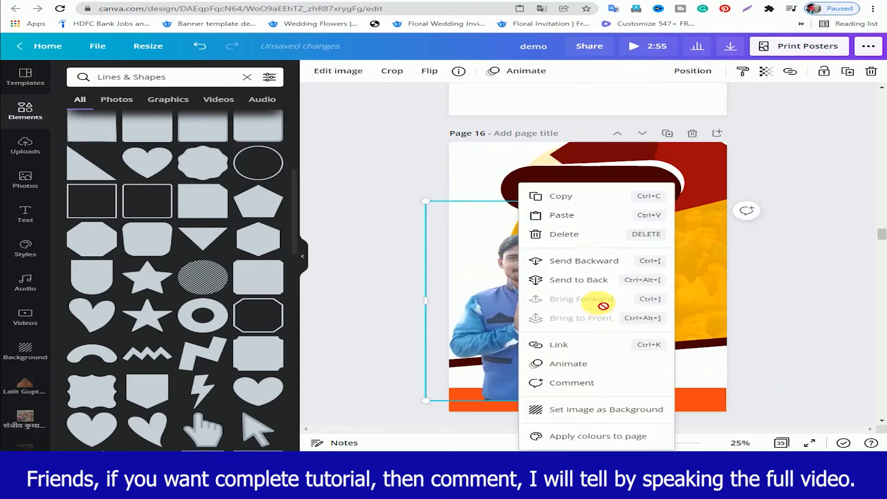
{"action": "left_click", "coordinate": [584, 260]}
{"action": "right_click", "coordinate": [536, 302]}
{"action": "left_click", "coordinate": [575, 261]}
{"action": "right_click", "coordinate": [513, 295]}
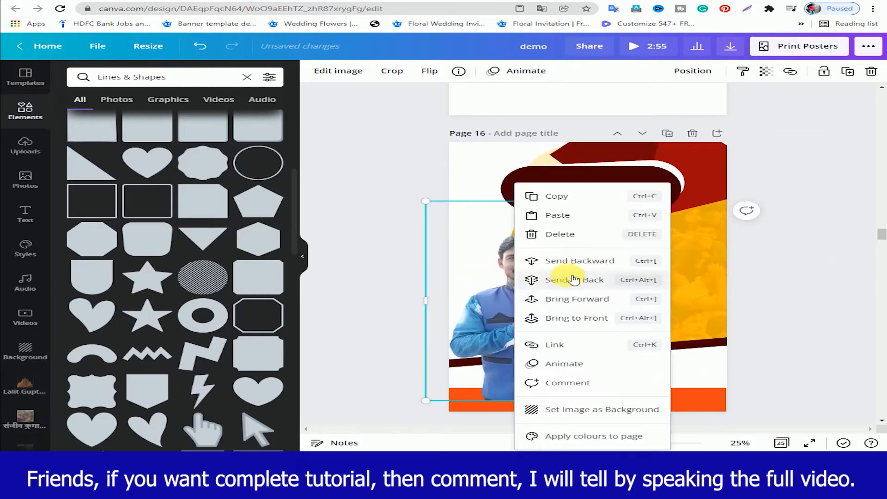
{"action": "left_click", "coordinate": [573, 260]}
{"action": "right_click", "coordinate": [491, 315]}
{"action": "left_click", "coordinate": [571, 261]}
{"action": "right_click", "coordinate": [527, 290]}
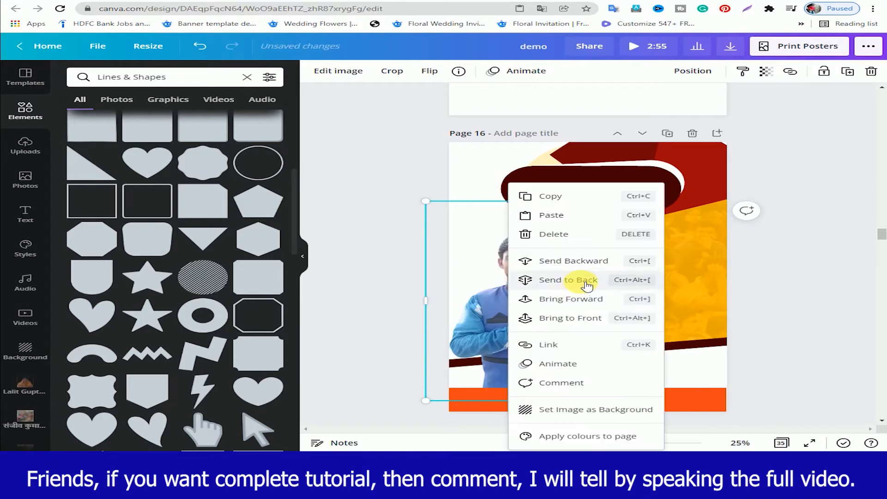
{"action": "left_click", "coordinate": [578, 261]}
{"action": "left_click", "coordinate": [790, 145]}
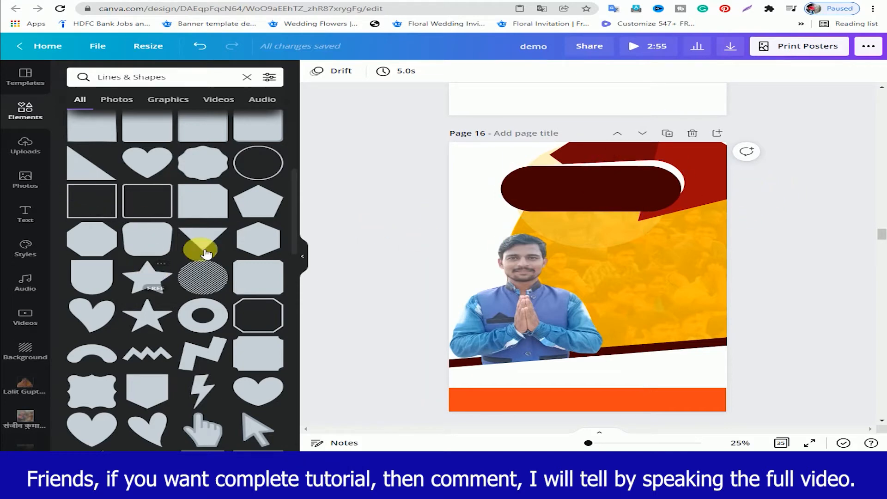
Add another triangle, rotate it to point left and enlarge it over the poster's upper-right edge
{"action": "scroll", "coordinate": [204, 247], "scroll_direction": "up", "scroll_amount": 5}
{"action": "left_click", "coordinate": [139, 290]}
{"action": "left_click_drag", "start_coordinate": [590, 351], "coordinate": [747, 229]}
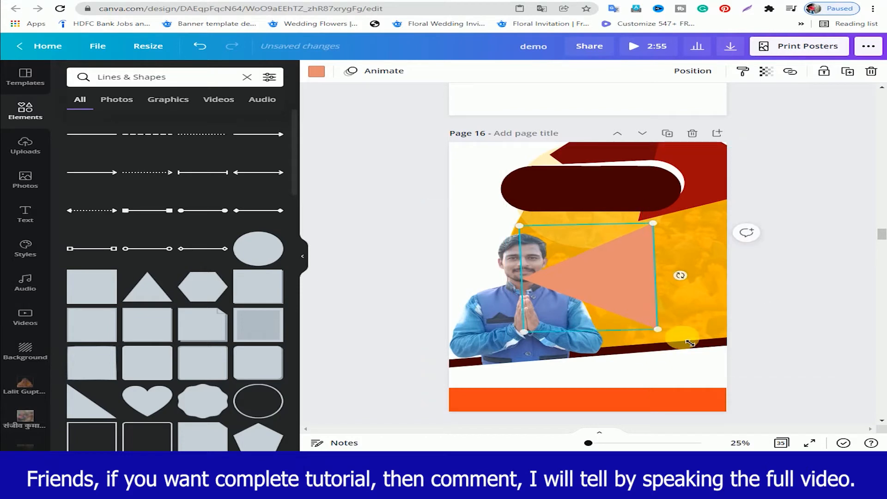
{"action": "left_click_drag", "start_coordinate": [707, 283], "coordinate": [736, 210]}
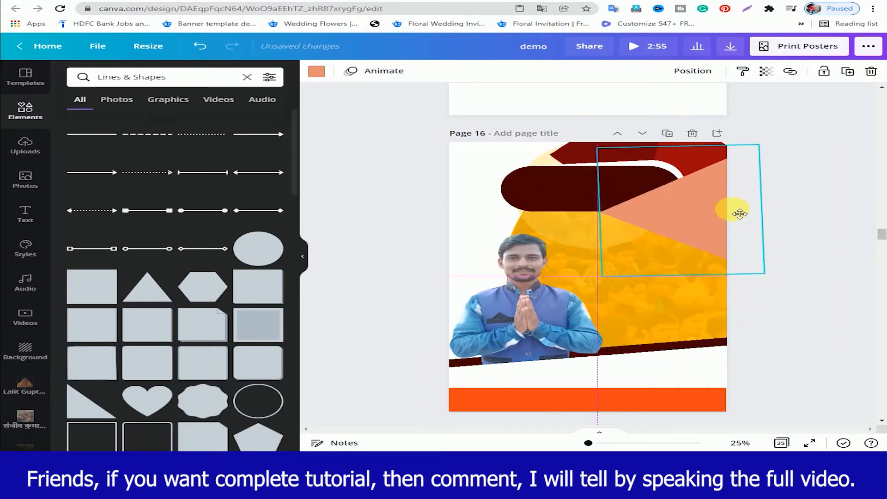
{"action": "left_click_drag", "start_coordinate": [757, 268], "coordinate": [806, 309]}
{"action": "left_click_drag", "start_coordinate": [712, 250], "coordinate": [705, 232]}
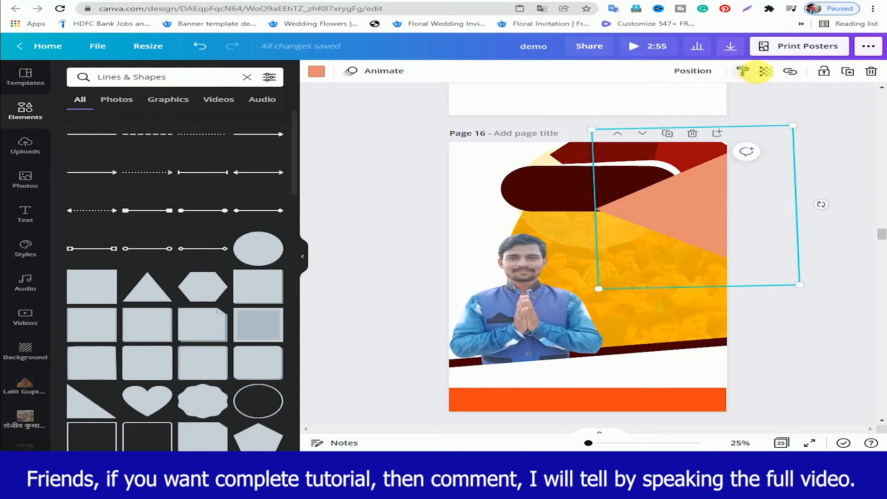
Recolour the new left-pointing triangle orange and set its transparency to 38
{"action": "left_click", "coordinate": [317, 73]}
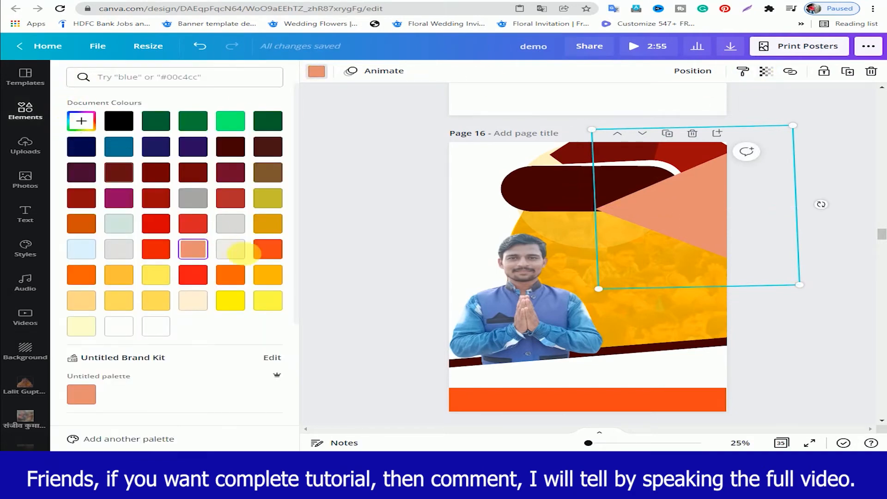
{"action": "left_click", "coordinate": [230, 275]}
{"action": "left_click", "coordinate": [766, 72]}
{"action": "left_click_drag", "start_coordinate": [722, 100], "coordinate": [675, 111]}
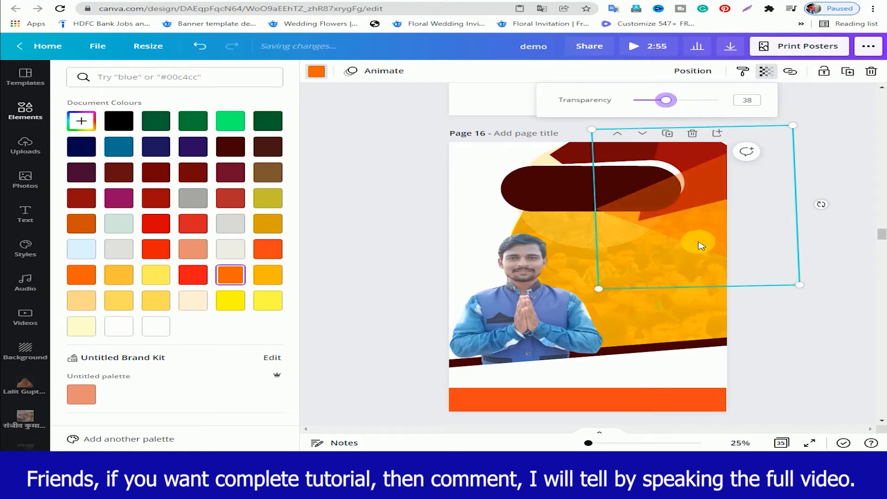
Move the orange triangle down, enlarge it slightly and send it backward until it sits behind the maroon pill and red corner shape
{"action": "mouse_move", "coordinate": [701, 232]}
{"action": "left_mouse_down"}
{"action": "mouse_move", "coordinate": [694, 225]}
{"action": "mouse_move", "coordinate": [701, 249]}
{"action": "left_mouse_up"}
{"action": "left_click_drag", "start_coordinate": [706, 269], "coordinate": [698, 262]}
{"action": "right_click", "coordinate": [693, 261]}
{"action": "left_click", "coordinate": [762, 313]}
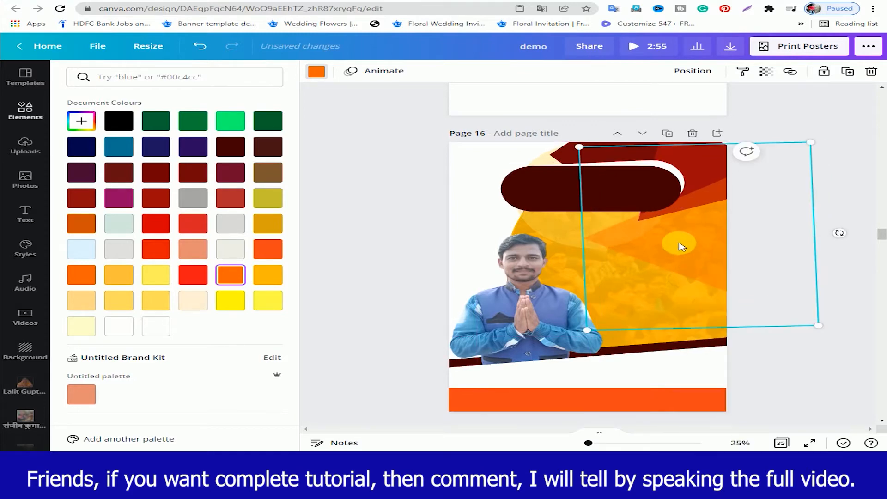
{"action": "right_click", "coordinate": [679, 245]}
{"action": "left_click", "coordinate": [751, 316]}
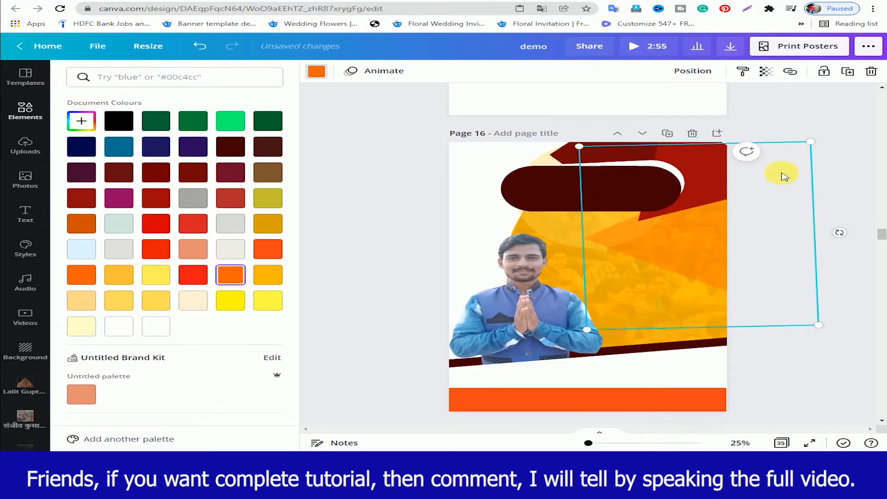
Nudge the orange triangle slightly up and left over the crowd photo and deselect it
{"action": "key", "text": "Up"}
{"action": "key", "text": "Up"}
{"action": "key", "text": "Up"}
{"action": "key", "text": "Left"}
{"action": "key", "text": "Left"}
{"action": "key", "text": "Left"}
{"action": "key", "text": "Left"}
{"action": "key", "text": "Left"}
{"action": "key", "text": "Left"}
{"action": "key", "text": "Left"}
{"action": "key", "text": "Left"}
{"action": "left_click", "coordinate": [813, 121]}
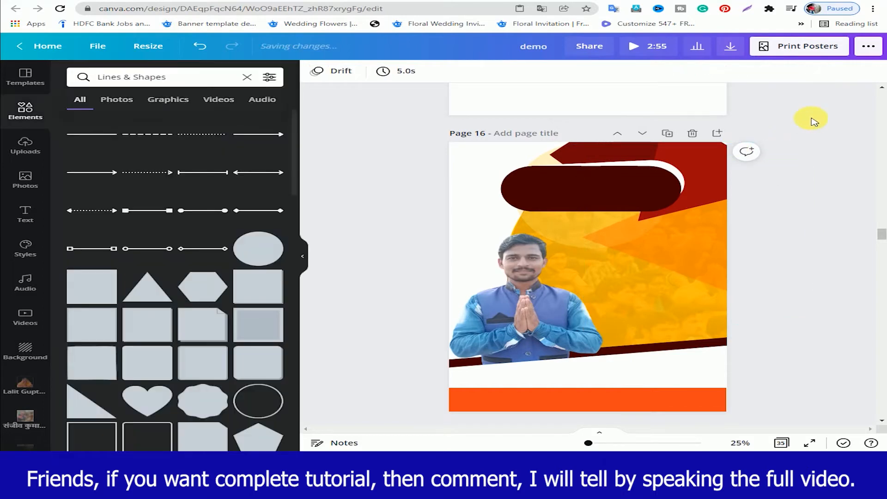
{"action": "left_click", "coordinate": [514, 260]}
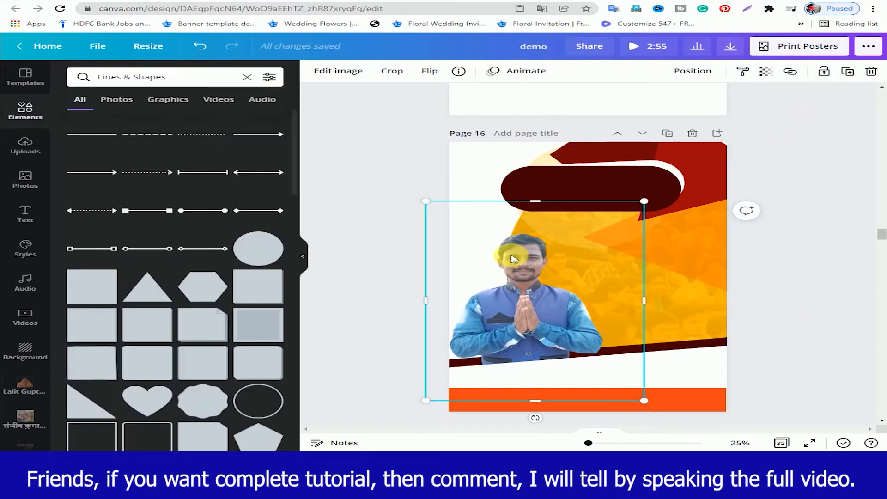
{"action": "left_click", "coordinate": [791, 159]}
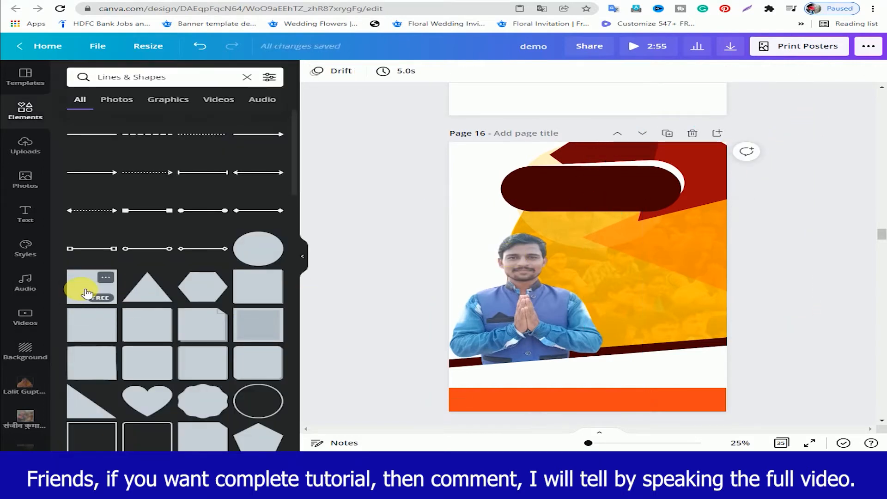
On page 17, find a slanted parallelogram among the lines and shapes and add it below the maroon pill
{"action": "scroll", "coordinate": [653, 273], "scroll_direction": "down", "scroll_amount": 4}
{"action": "left_click", "coordinate": [582, 330]}
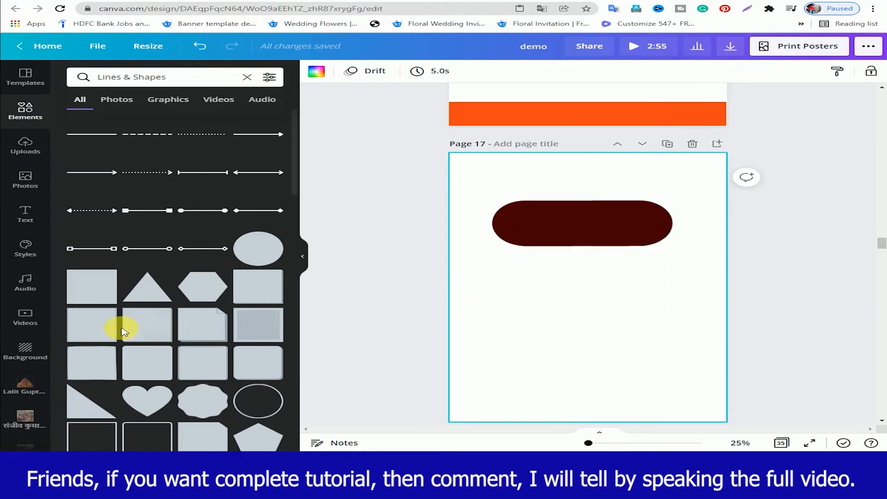
{"action": "scroll", "coordinate": [211, 305], "scroll_direction": "down", "scroll_amount": 15}
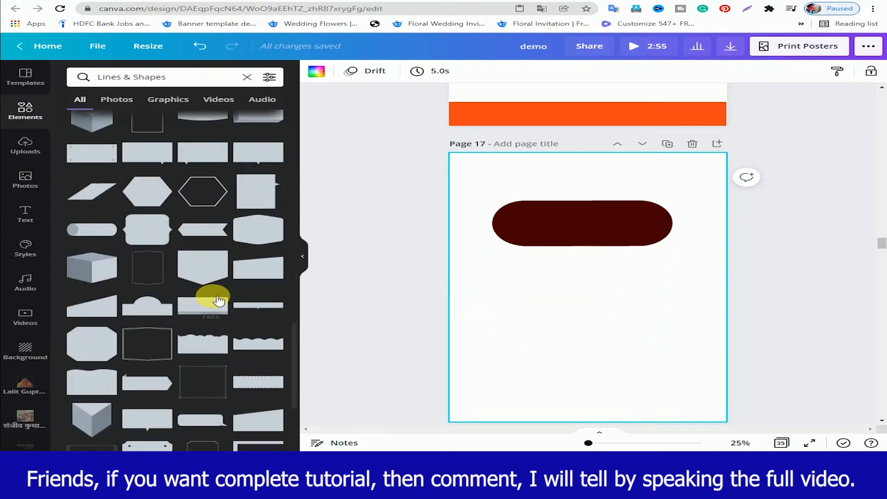
{"action": "scroll", "coordinate": [217, 301], "scroll_direction": "down", "scroll_amount": 3}
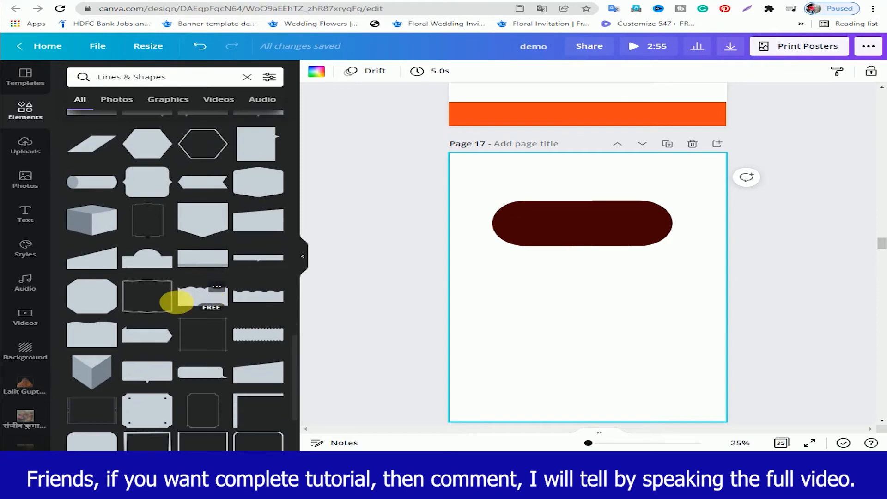
{"action": "scroll", "coordinate": [179, 305], "scroll_direction": "down", "scroll_amount": 3}
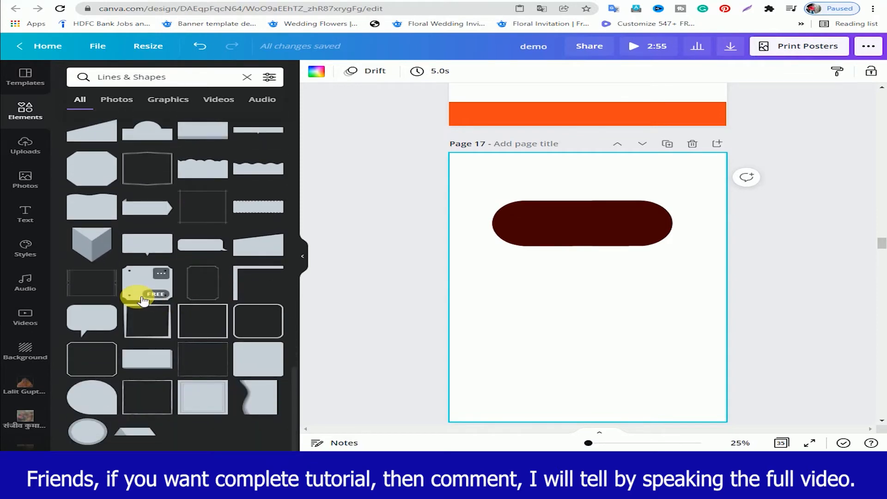
{"action": "scroll", "coordinate": [138, 296], "scroll_direction": "up", "scroll_amount": 10}
{"action": "scroll", "coordinate": [149, 287], "scroll_direction": "down", "scroll_amount": 2}
{"action": "scroll", "coordinate": [144, 311], "scroll_direction": "down", "scroll_amount": 10}
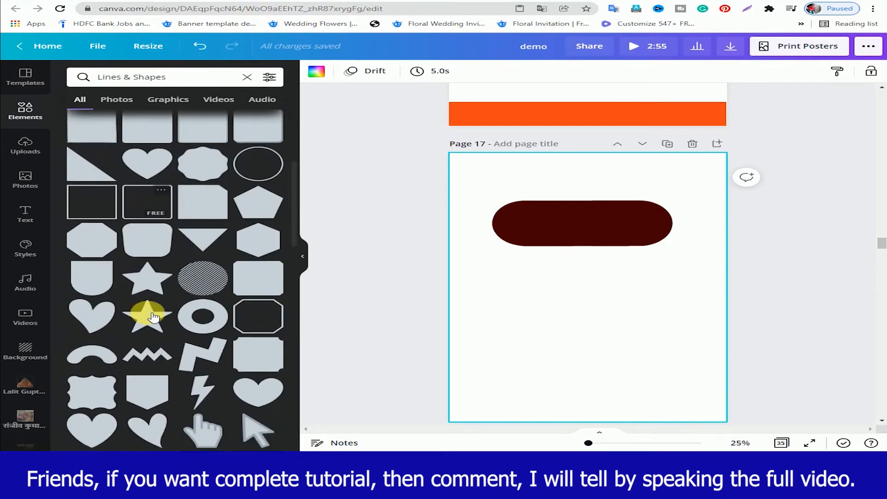
{"action": "scroll", "coordinate": [152, 316], "scroll_direction": "down", "scroll_amount": 5}
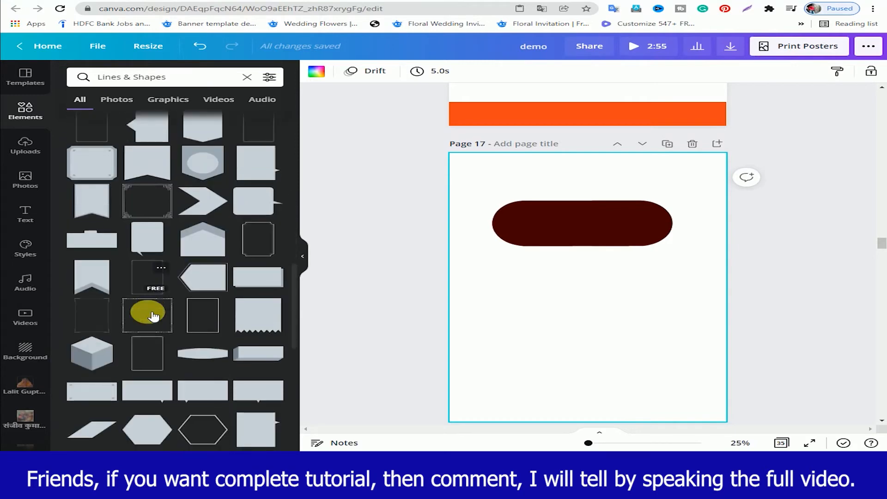
{"action": "left_click", "coordinate": [90, 286]}
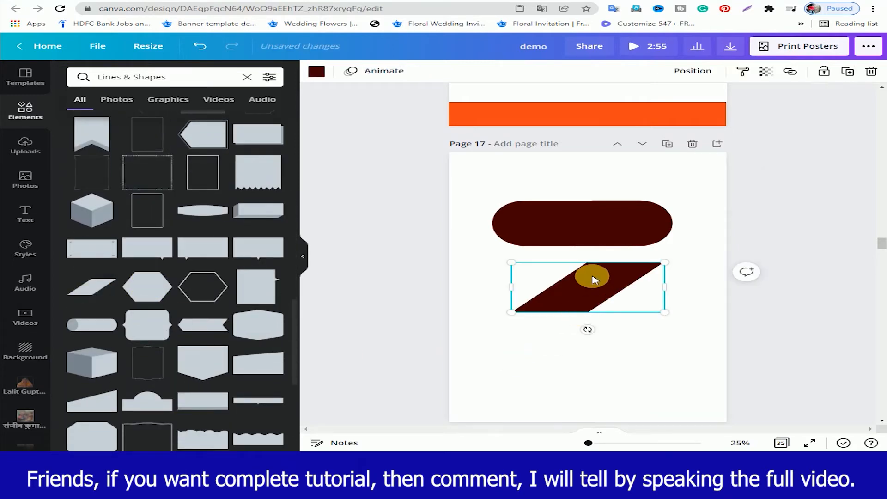
Flatten the parallelogram into a slim slanted bar and place it below the maroon pill
{"action": "left_click_drag", "start_coordinate": [590, 277], "coordinate": [570, 293]}
{"action": "left_click_drag", "start_coordinate": [644, 302], "coordinate": [631, 319]}
{"action": "left_click_drag", "start_coordinate": [571, 323], "coordinate": [568, 299]}
Recolour the slanted bar with a custom reddish orange close to #F84F22
{"action": "left_click", "coordinate": [318, 73]}
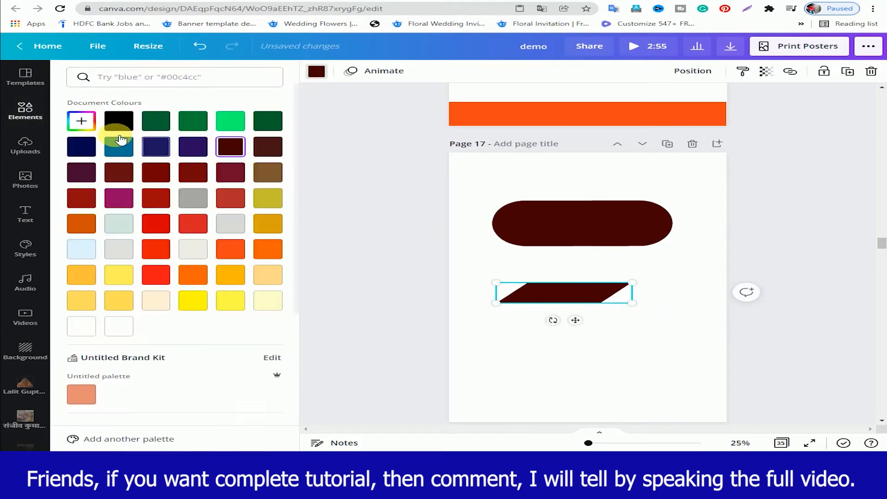
{"action": "left_click", "coordinate": [81, 121]}
{"action": "left_click", "coordinate": [272, 250]}
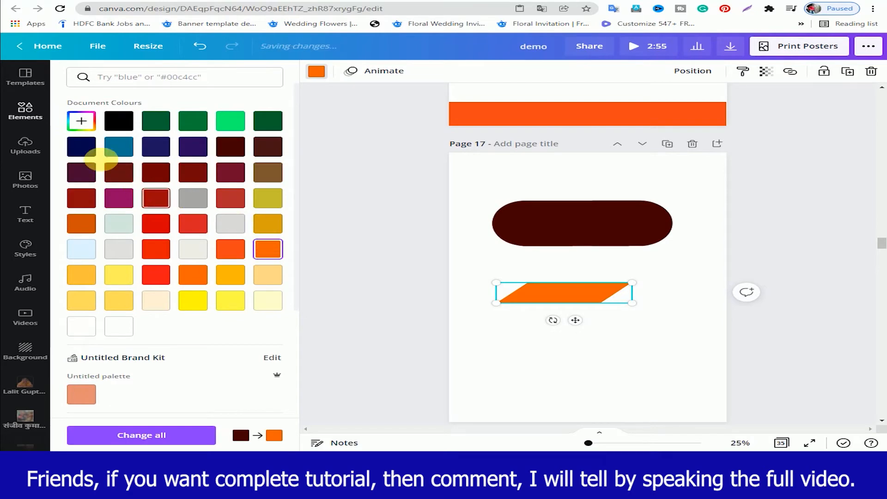
{"action": "left_click", "coordinate": [81, 121]}
{"action": "left_click_drag", "start_coordinate": [255, 146], "coordinate": [191, 158]}
{"action": "left_click_drag", "start_coordinate": [107, 206], "coordinate": [99, 203]}
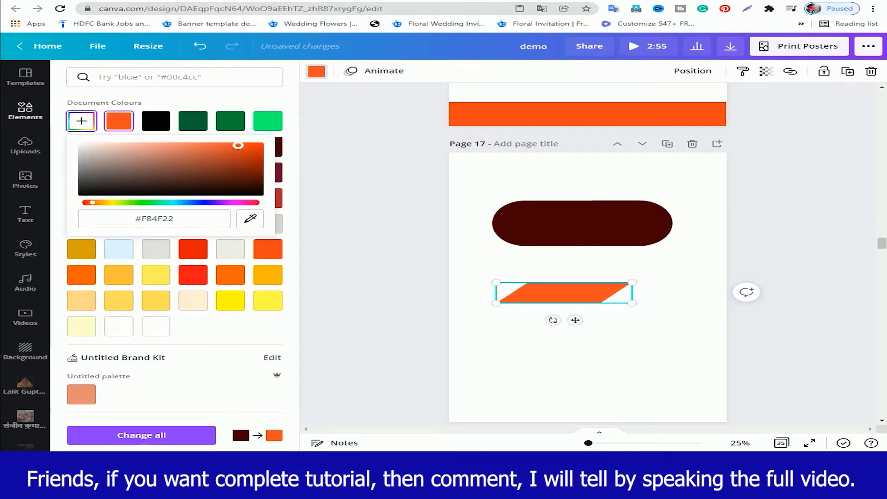
Duplicate the orange slanted bar, place the copy directly beneath it, shifted slightly right, and recolour the copy dark green
{"action": "left_click_drag", "start_coordinate": [521, 287], "coordinate": [554, 317]}
{"action": "left_click", "coordinate": [193, 120]}
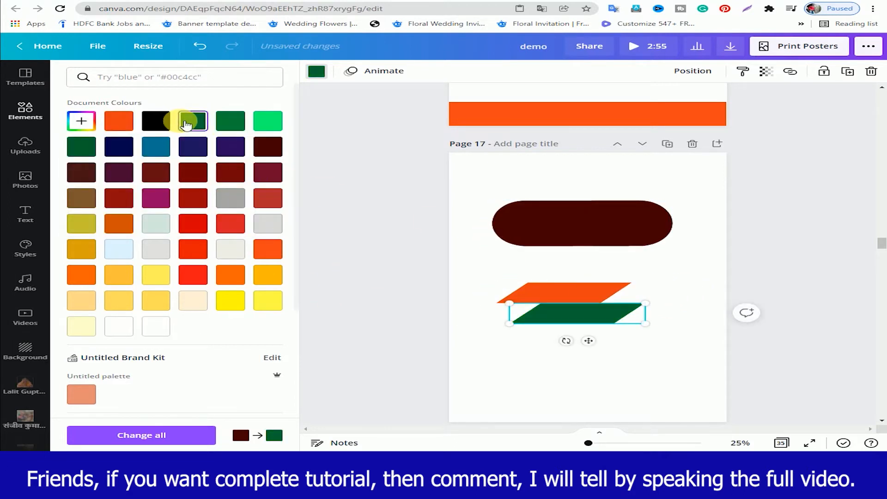
{"action": "left_click", "coordinate": [691, 299]}
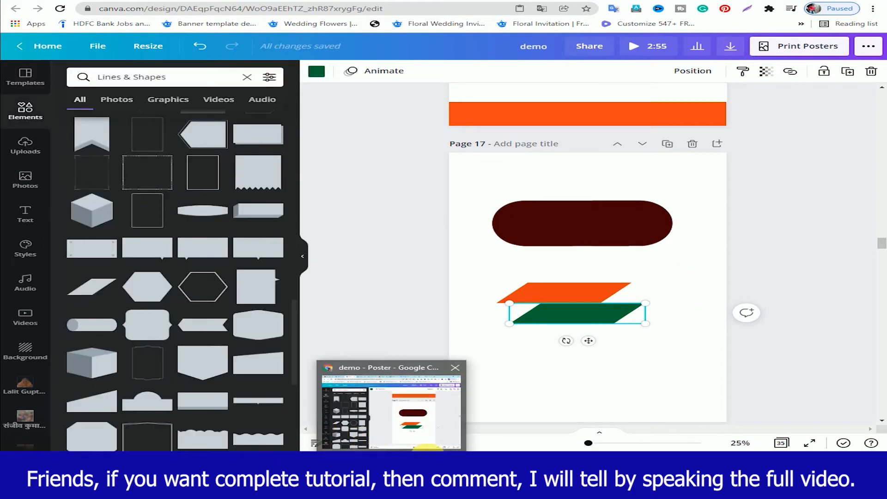
Switch to the Notepad window that holds the poster's Hindi text
{"action": "left_click", "coordinate": [185, 489]}
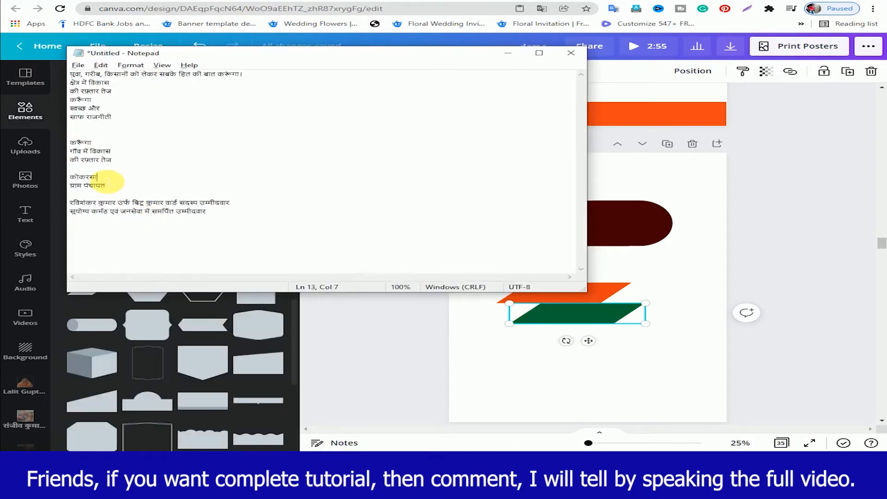